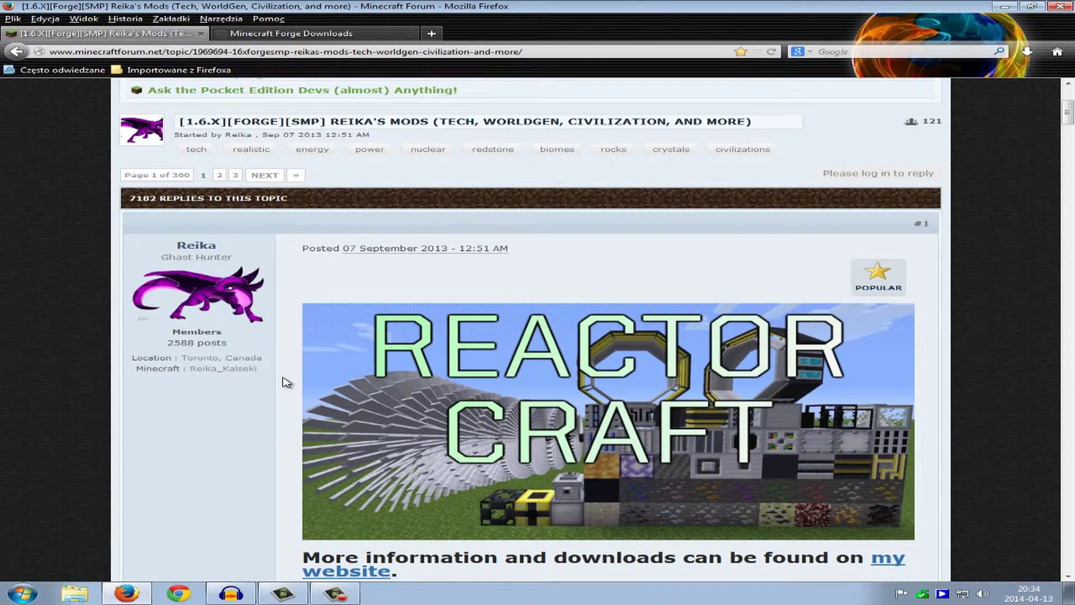
Skim the opening post of the Reika's Mods topic down to the Installation and For Developers sections.
{"action": "scroll", "coordinate": [285, 383], "scroll_direction": "down", "scroll_amount": 3}
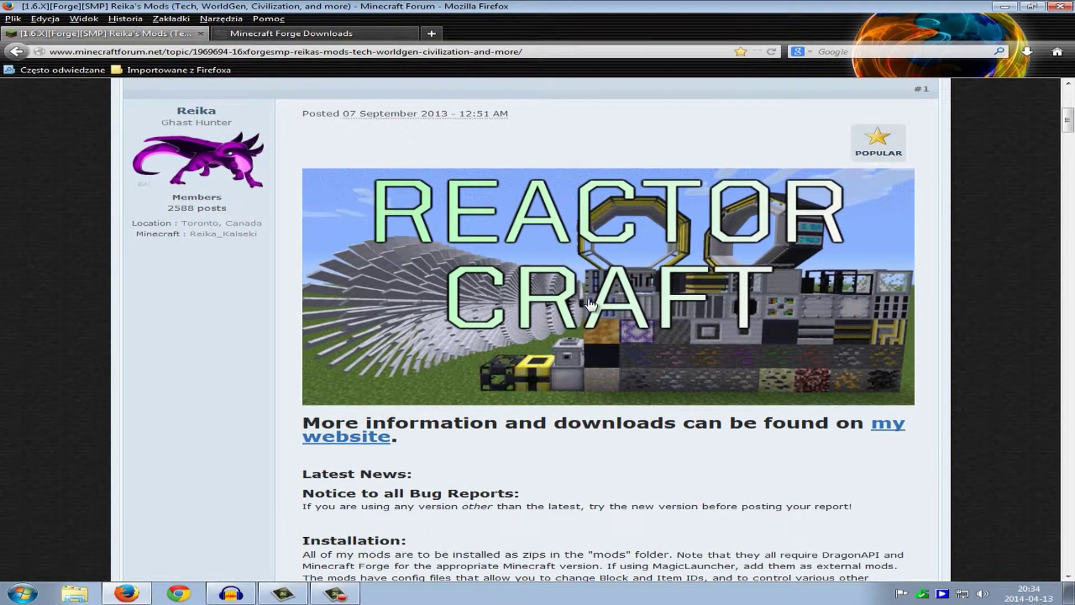
{"action": "scroll", "coordinate": [282, 414], "scroll_direction": "up", "scroll_amount": 4}
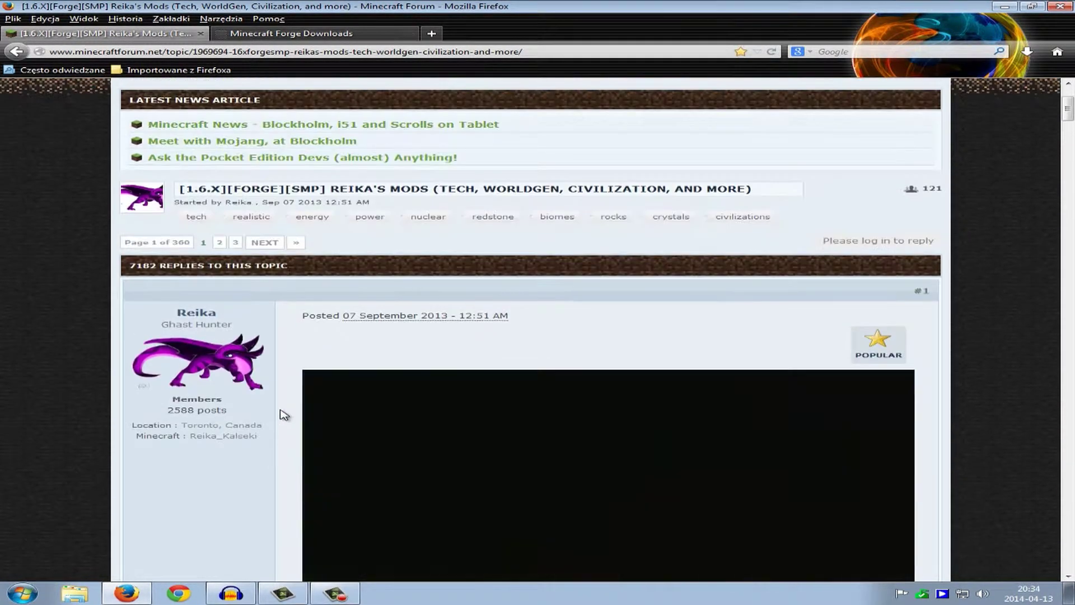
{"action": "scroll", "coordinate": [283, 412], "scroll_direction": "down", "scroll_amount": 5}
{"action": "scroll", "coordinate": [284, 415], "scroll_direction": "down", "scroll_amount": 1}
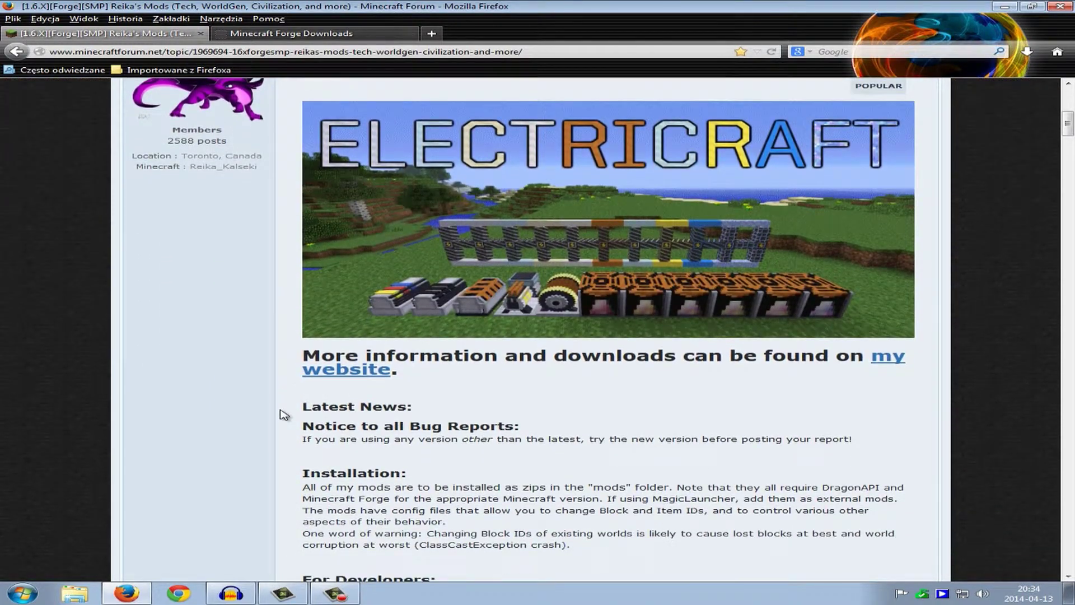
{"action": "scroll", "coordinate": [283, 416], "scroll_direction": "down", "scroll_amount": 3}
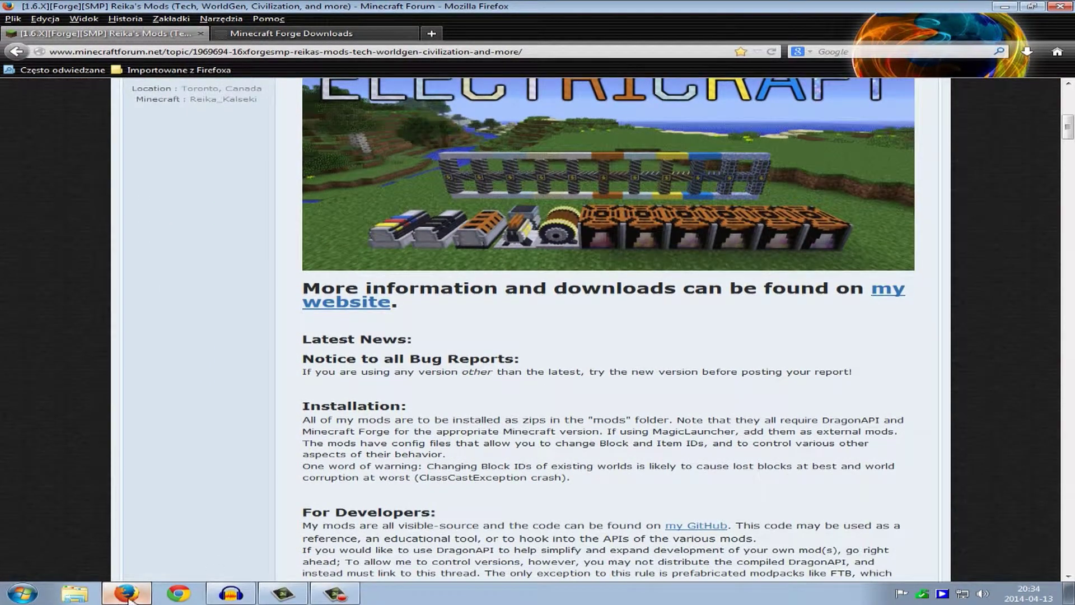
{"action": "key", "text": "super+d"}
{"action": "right_click", "coordinate": [225, 432]}
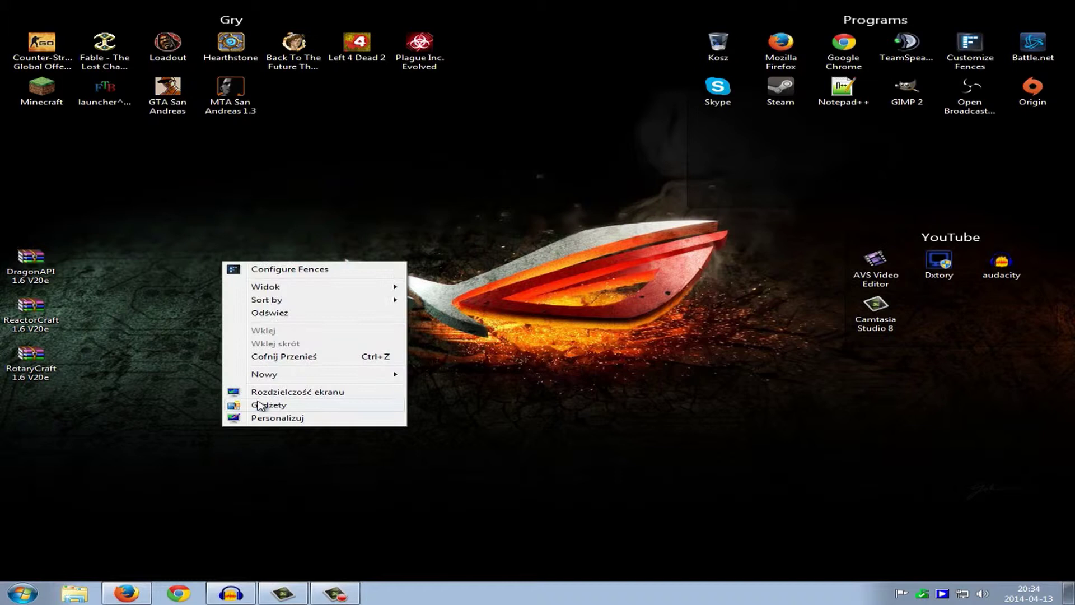
{"action": "left_click", "coordinate": [273, 315]}
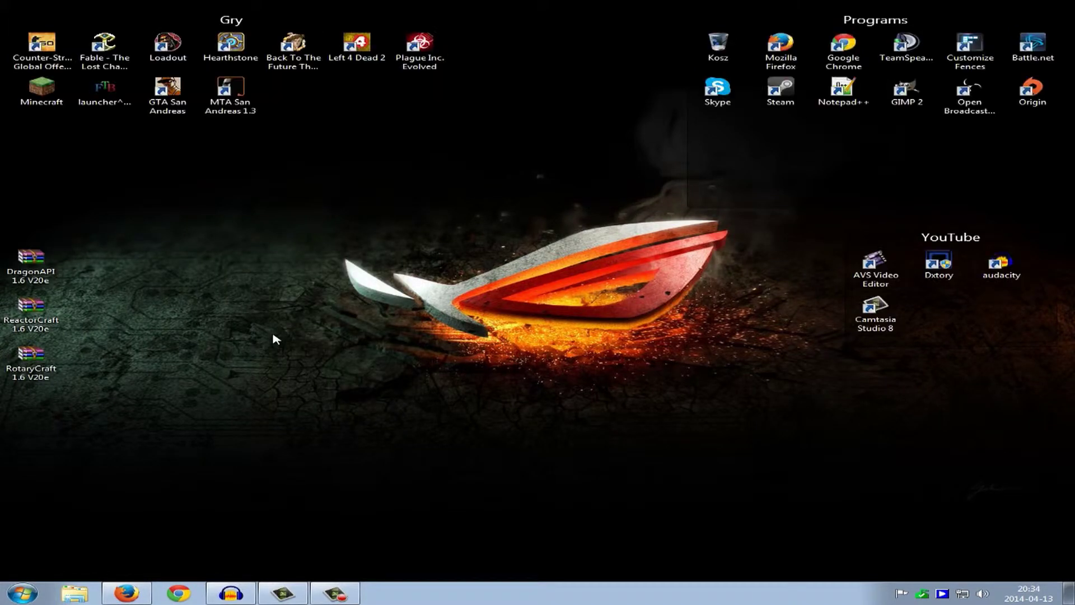
{"action": "right_click", "coordinate": [253, 336]}
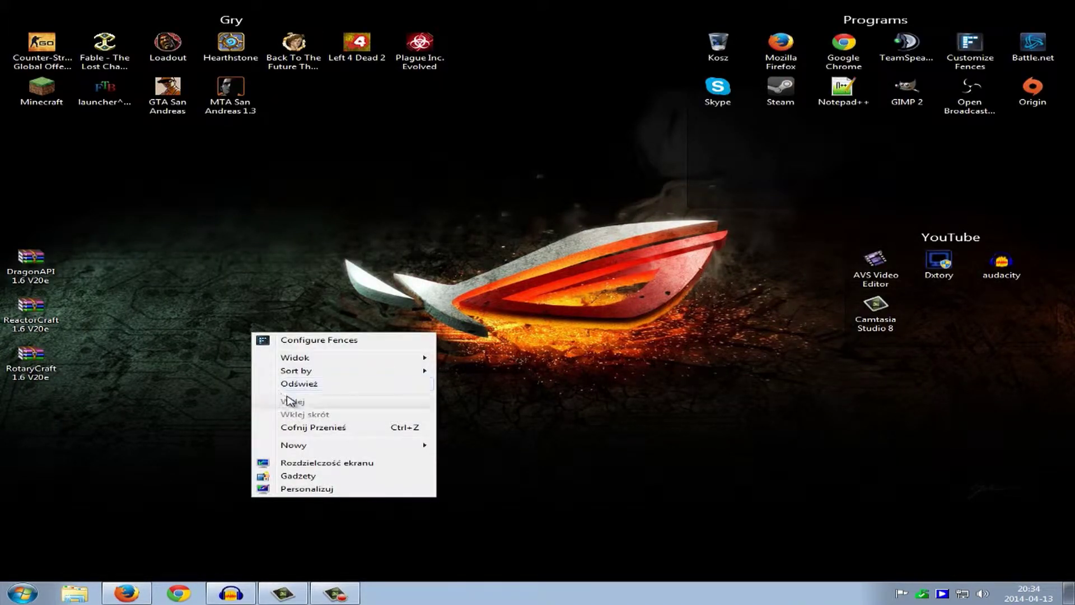
{"action": "left_click", "coordinate": [274, 382]}
{"action": "right_click", "coordinate": [244, 338]}
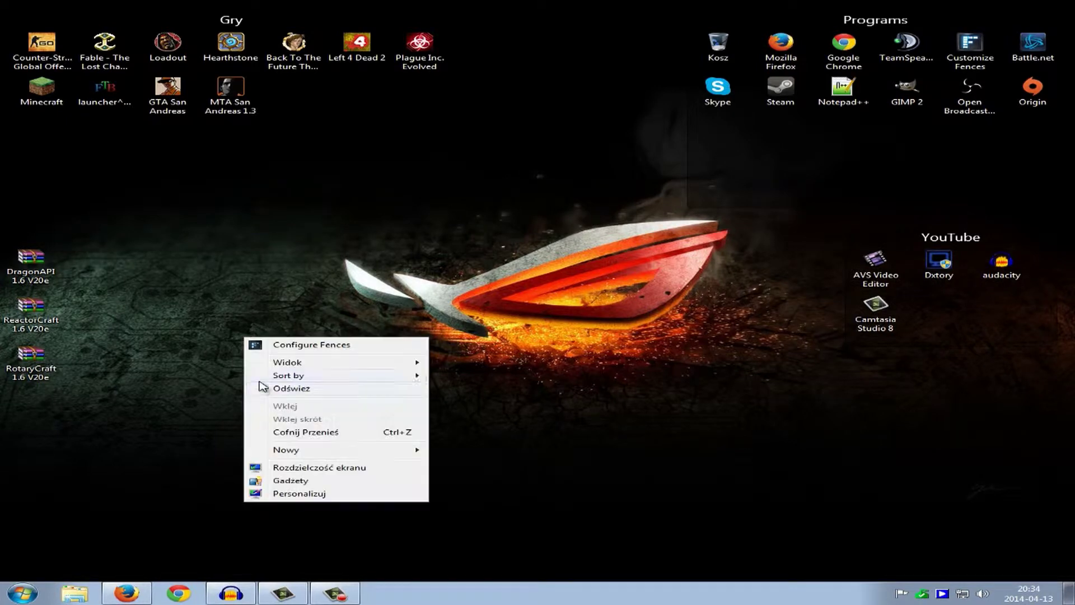
{"action": "left_click", "coordinate": [288, 389]}
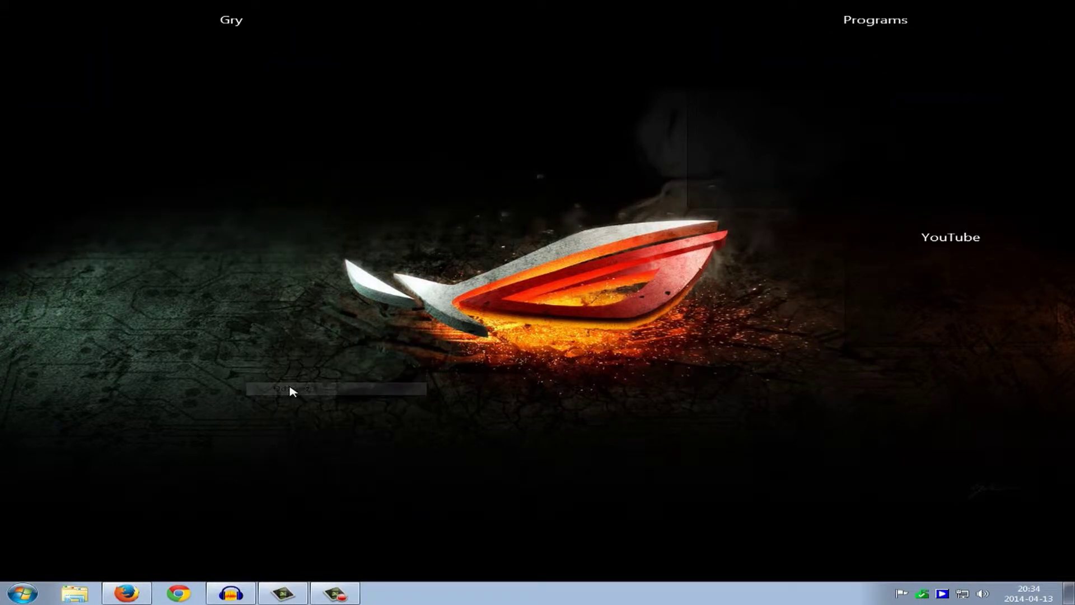
{"action": "right_click", "coordinate": [215, 336]}
{"action": "left_click", "coordinate": [269, 384]}
{"action": "right_click", "coordinate": [237, 375]}
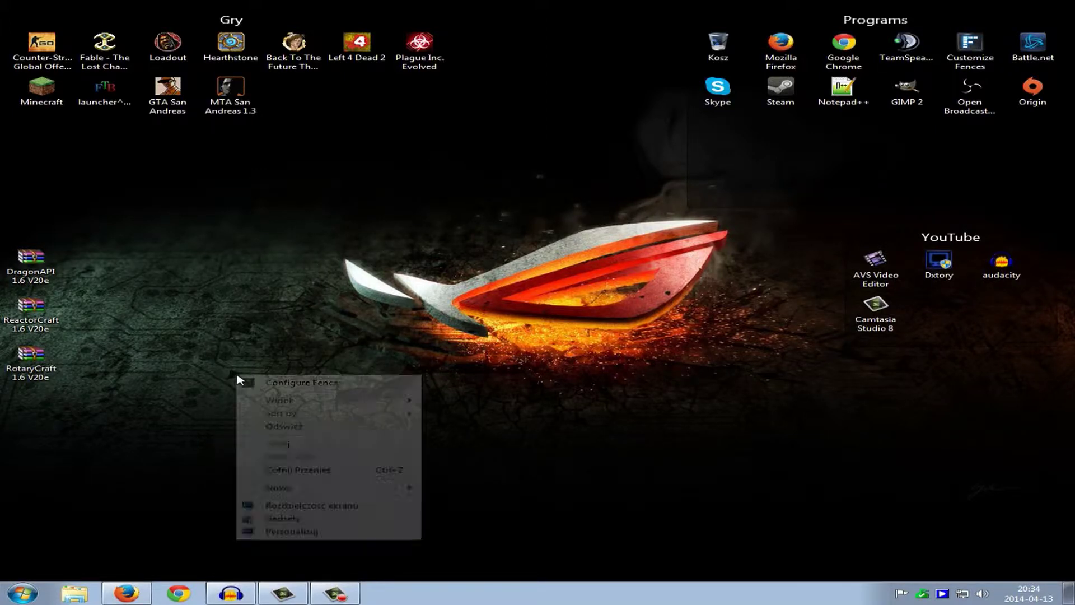
{"action": "left_click", "coordinate": [269, 426]}
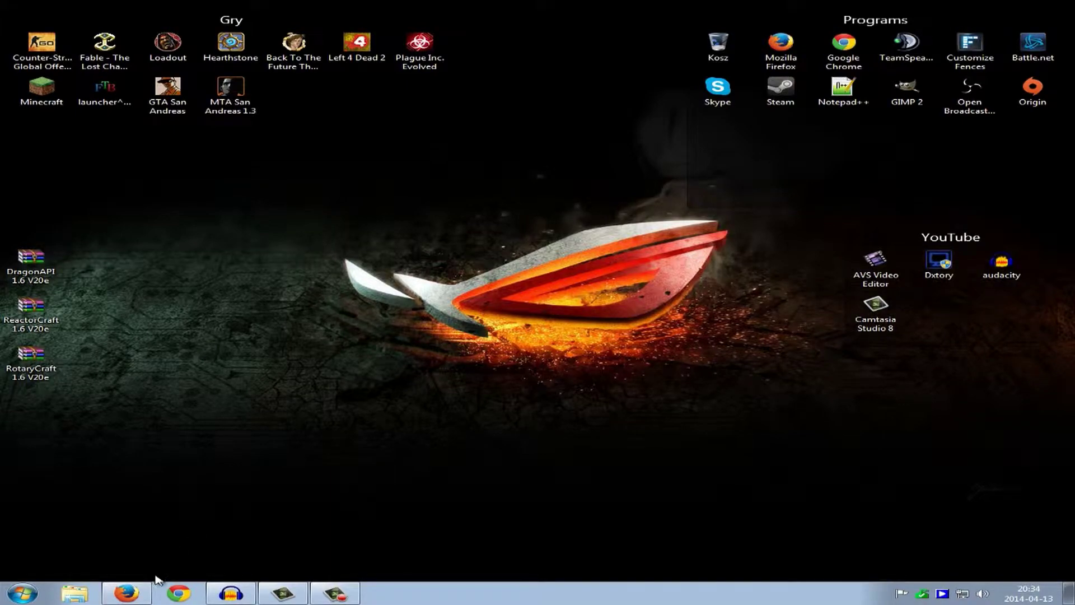
{"action": "left_click", "coordinate": [146, 591]}
{"action": "scroll", "coordinate": [168, 468], "scroll_direction": "up", "scroll_amount": 2}
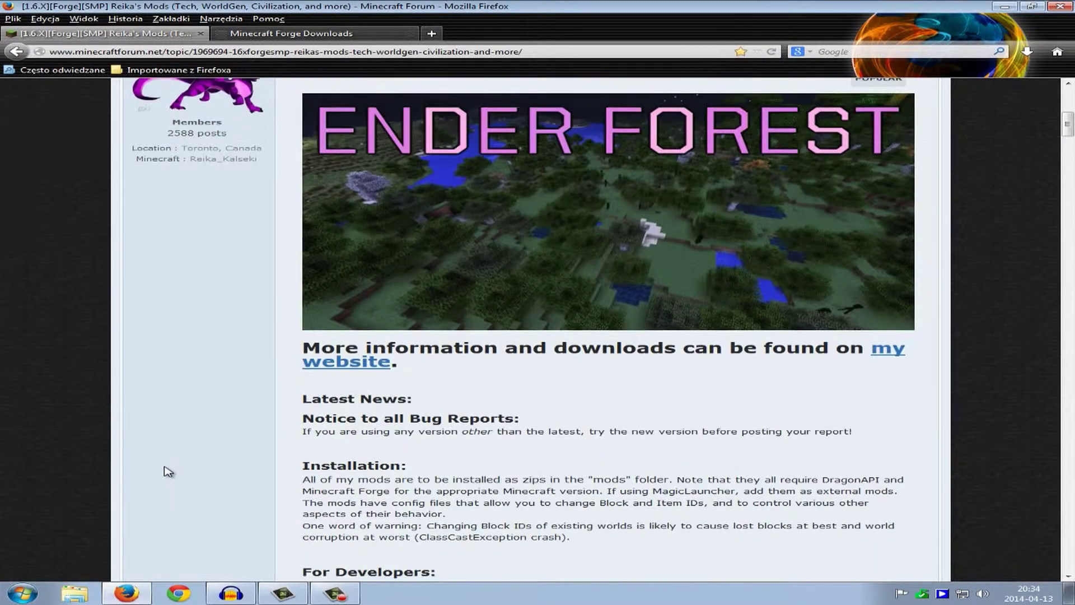
{"action": "scroll", "coordinate": [168, 387], "scroll_direction": "up", "scroll_amount": 3}
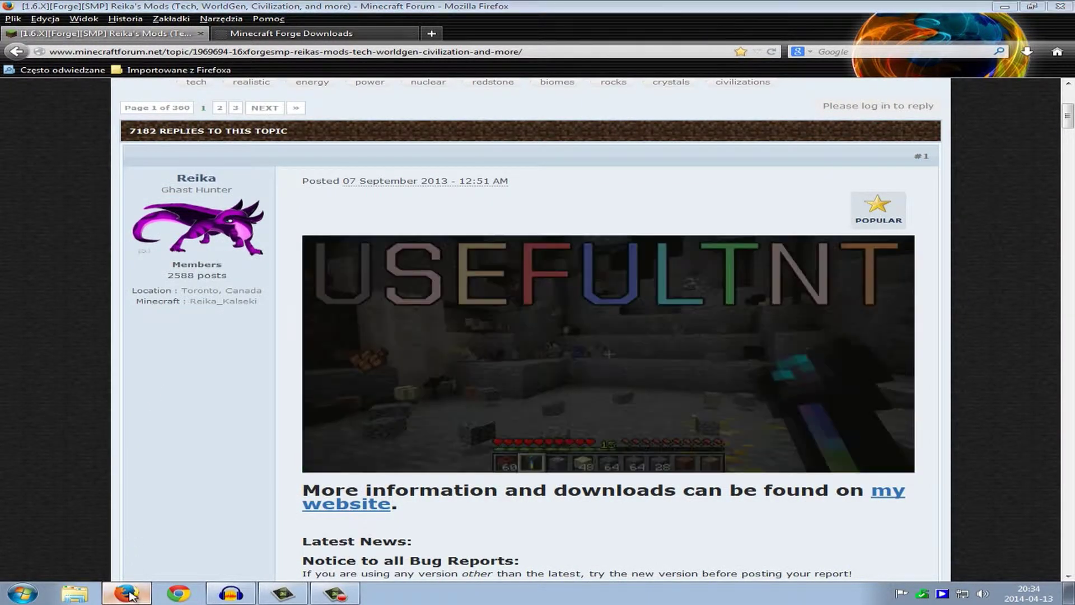
{"action": "key", "text": "super+d"}
{"action": "right_click", "coordinate": [196, 354]}
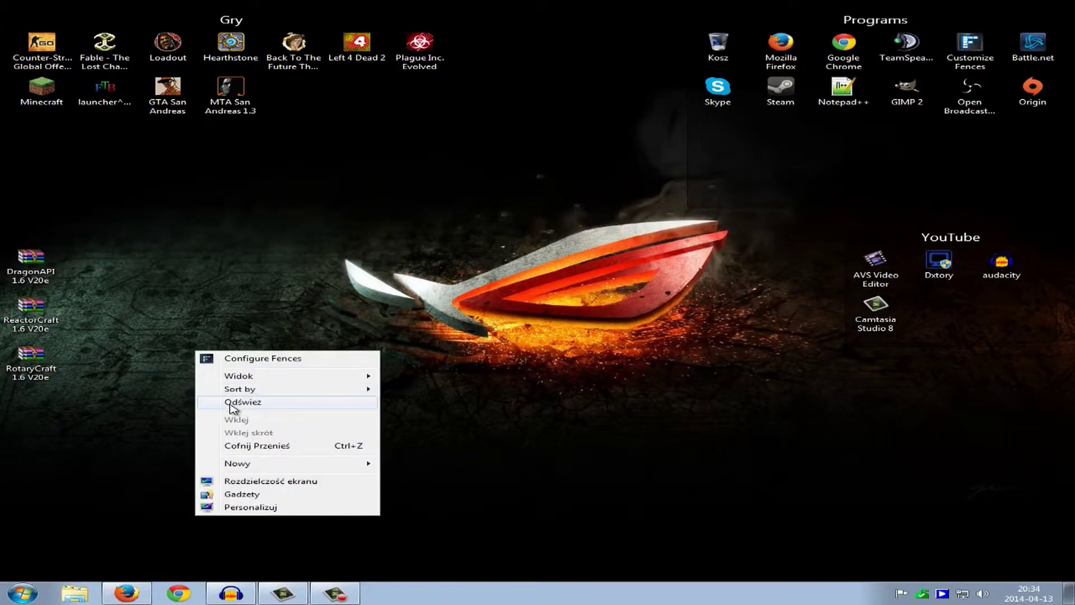
{"action": "left_click", "coordinate": [232, 405]}
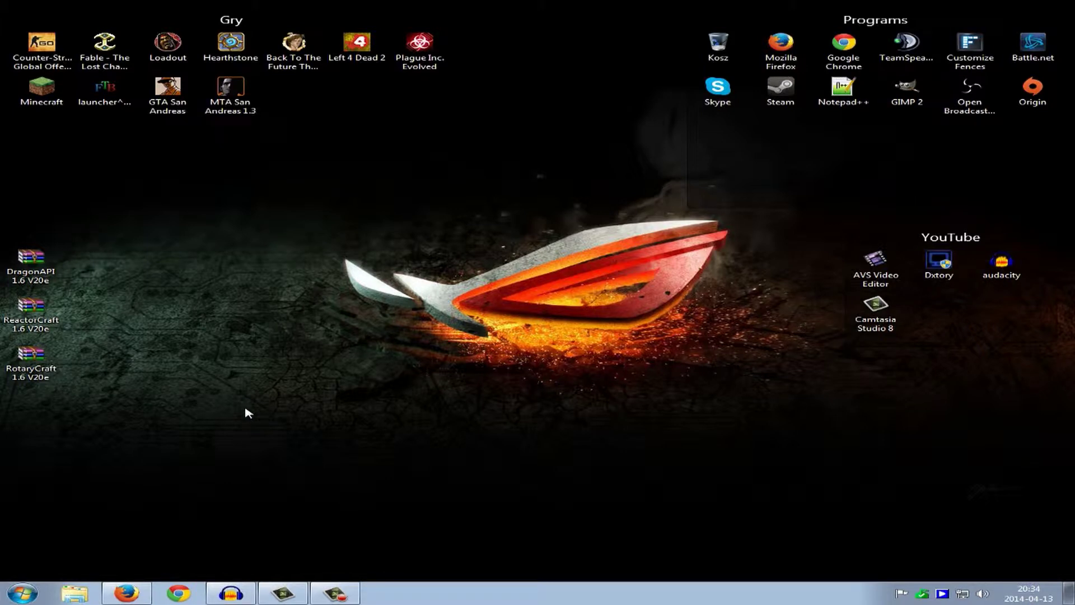
Switch to Firefox, view the Minecraft Forge Downloads page, and return to the Reika's Mods topic.
{"action": "left_click", "coordinate": [126, 592]}
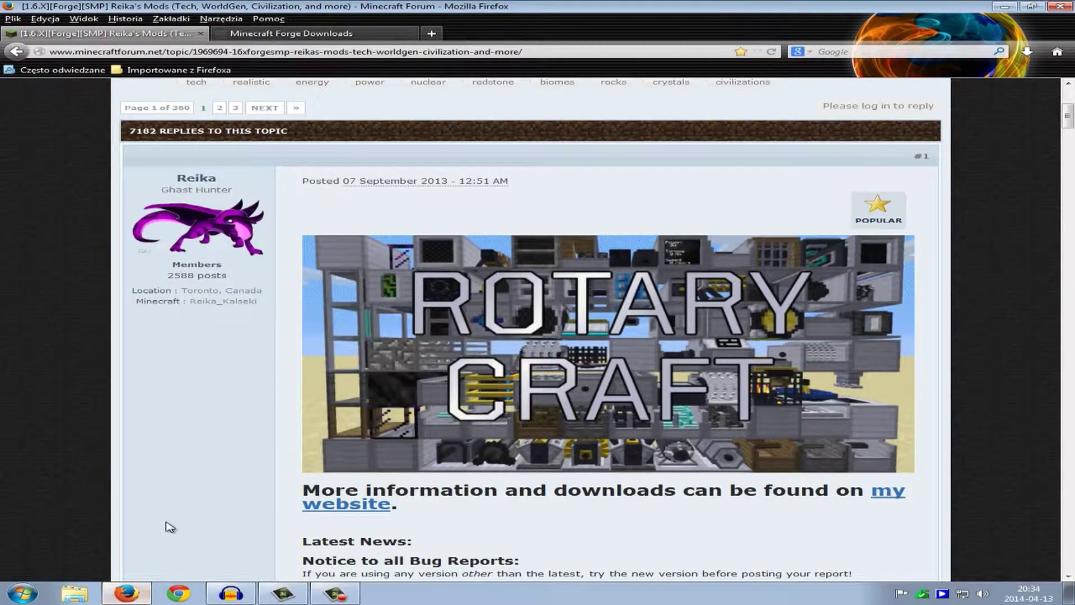
{"action": "left_click", "coordinate": [290, 37]}
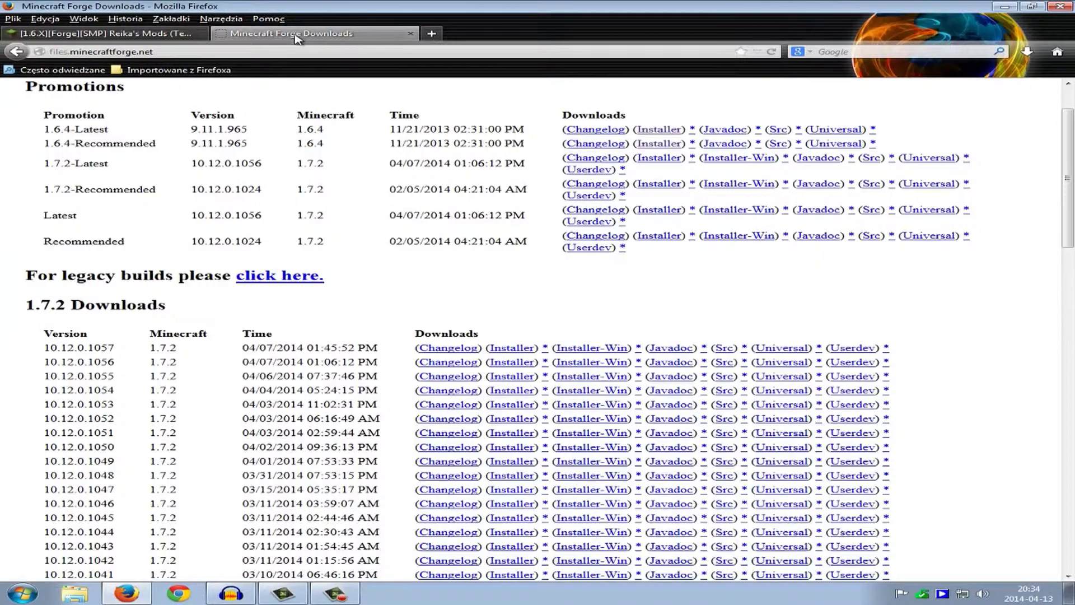
{"action": "left_click", "coordinate": [137, 37]}
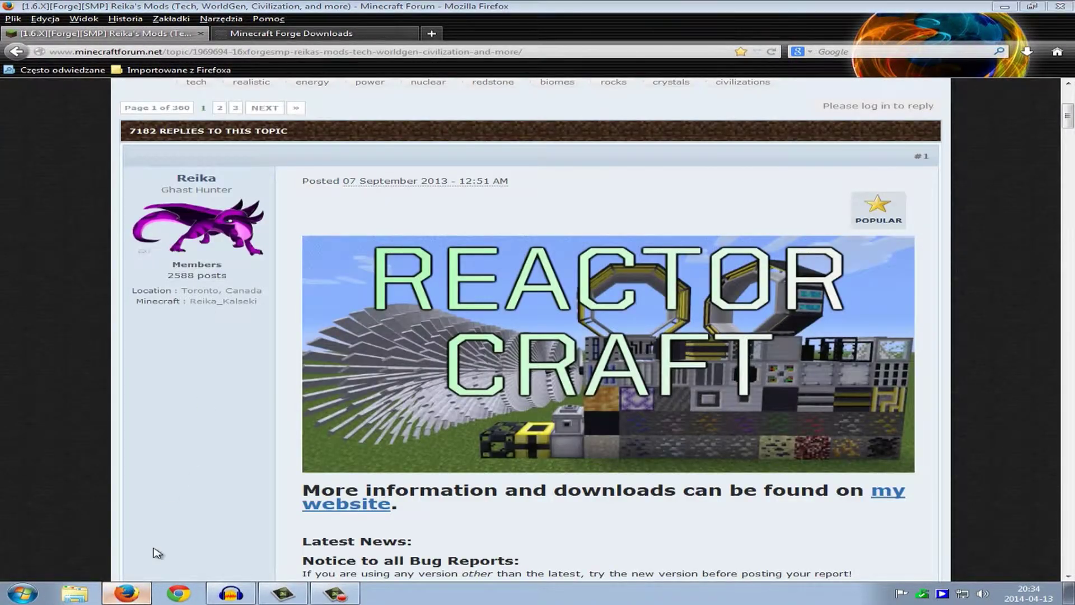
{"action": "key", "text": "super+d"}
{"action": "right_click", "coordinate": [197, 358]}
{"action": "left_click", "coordinate": [229, 408]}
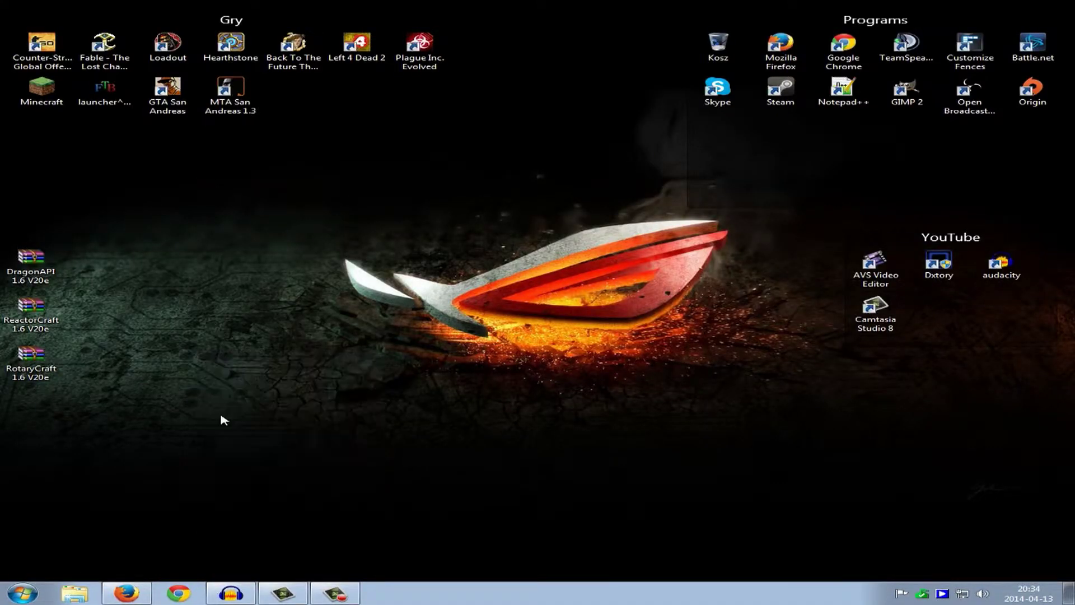
{"action": "right_click", "coordinate": [182, 358]}
{"action": "left_click", "coordinate": [217, 410]}
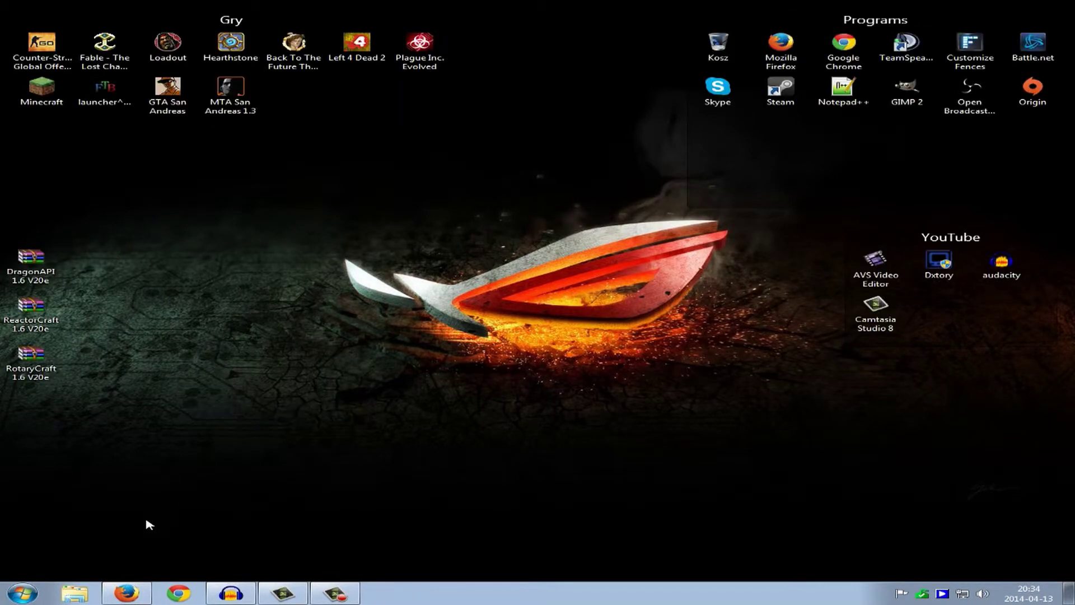
{"action": "left_click", "coordinate": [129, 595]}
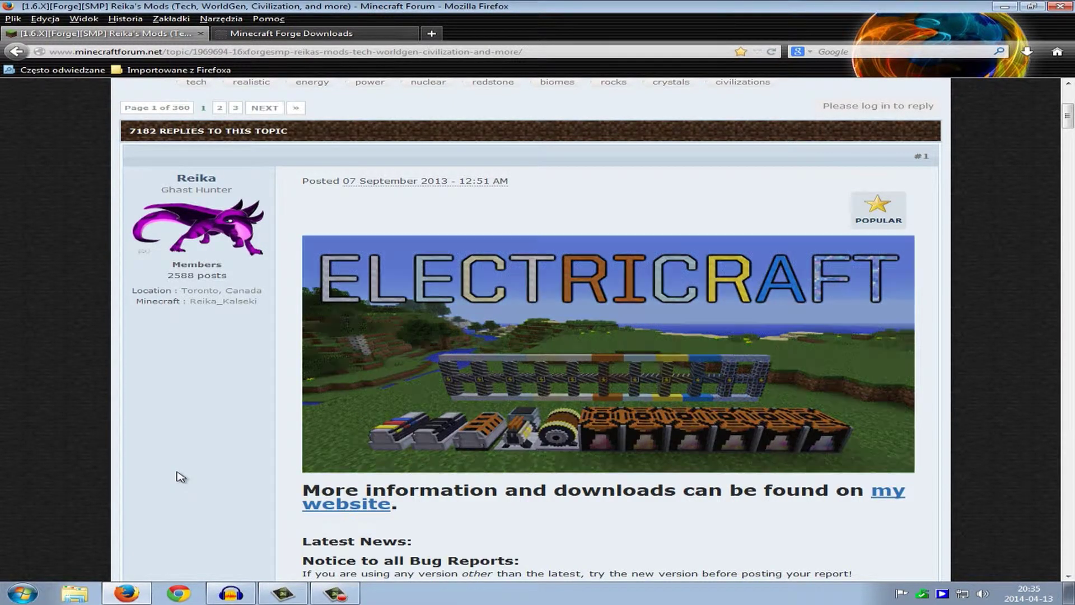
{"action": "left_click", "coordinate": [126, 594]}
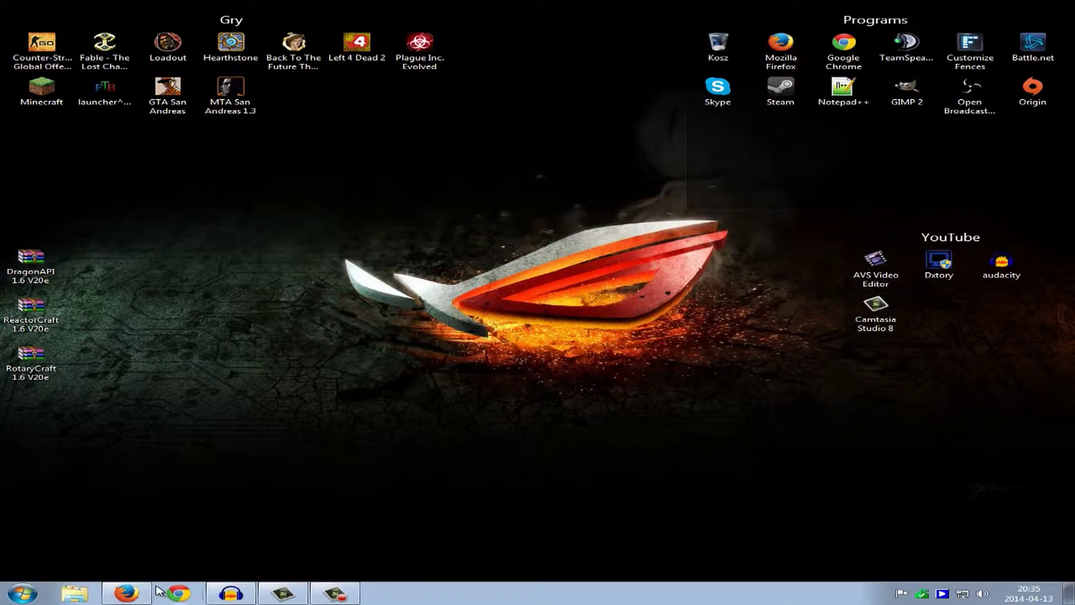
{"action": "left_click", "coordinate": [127, 594]}
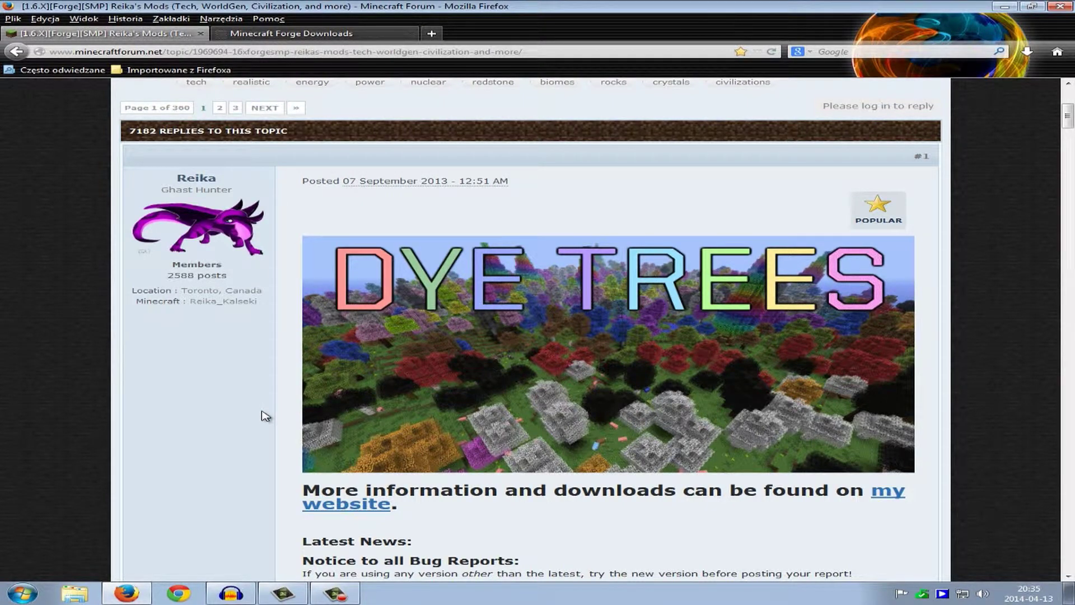
Read through the opening post's installation notes, modpack rules and support rules, and return to its banner.
{"action": "scroll", "coordinate": [302, 411], "scroll_direction": "up", "scroll_amount": 2}
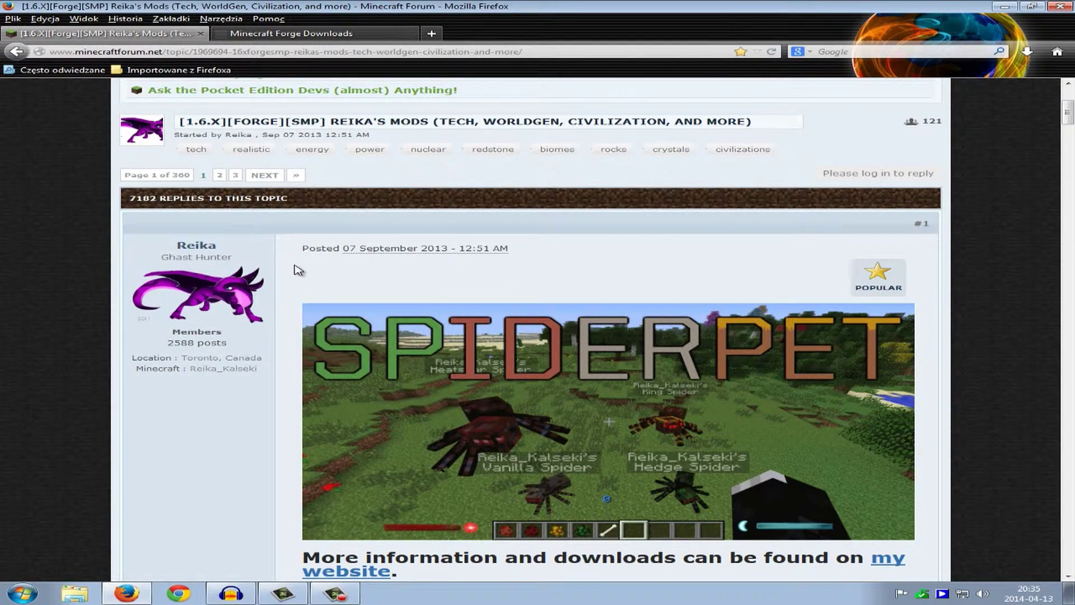
{"action": "scroll", "coordinate": [280, 364], "scroll_direction": "down", "scroll_amount": 3}
{"action": "scroll", "coordinate": [290, 376], "scroll_direction": "up", "scroll_amount": 5}
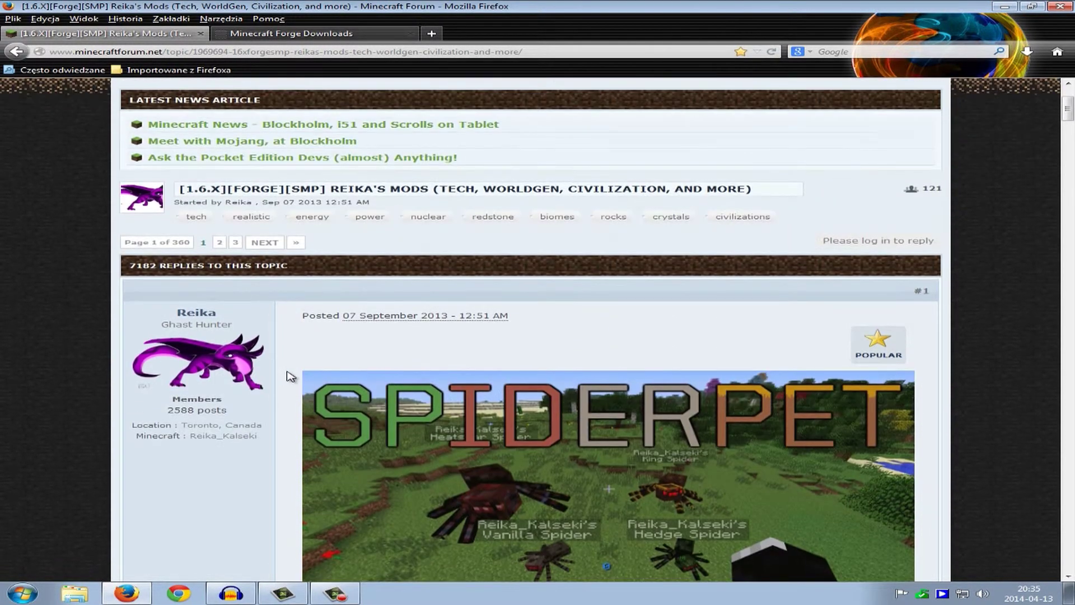
{"action": "scroll", "coordinate": [289, 375], "scroll_direction": "down", "scroll_amount": 20}
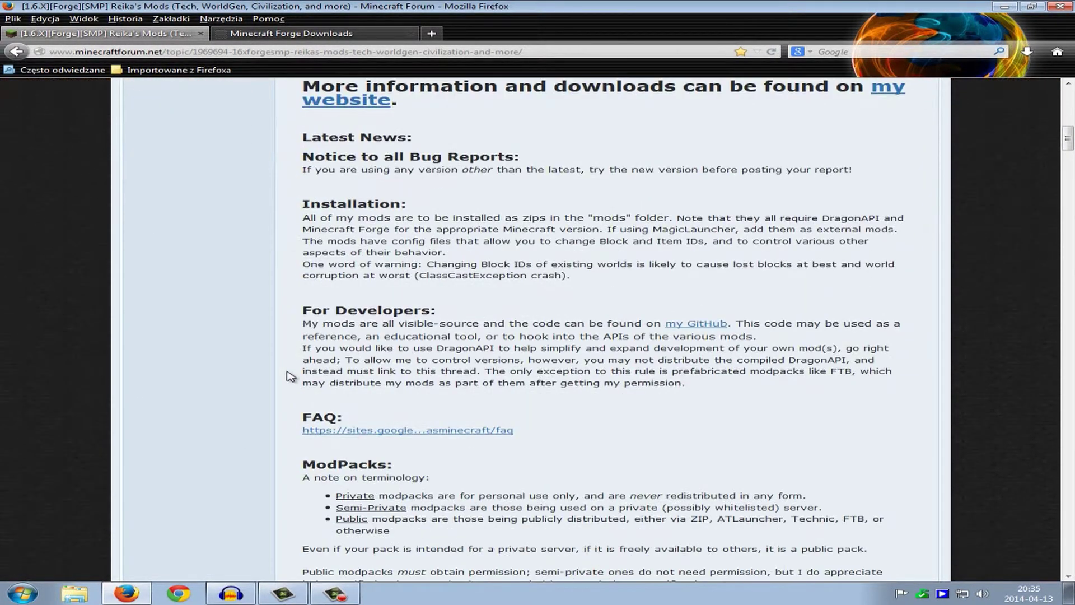
{"action": "scroll", "coordinate": [290, 375], "scroll_direction": "up", "scroll_amount": 7}
{"action": "scroll", "coordinate": [290, 375], "scroll_direction": "down", "scroll_amount": 7}
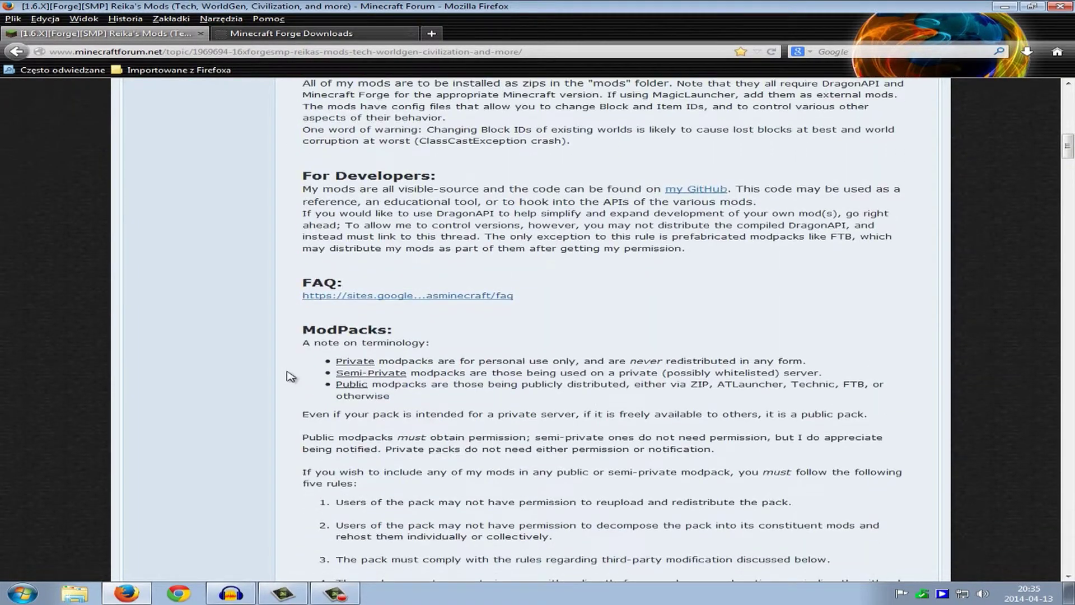
{"action": "scroll", "coordinate": [289, 375], "scroll_direction": "down", "scroll_amount": 20}
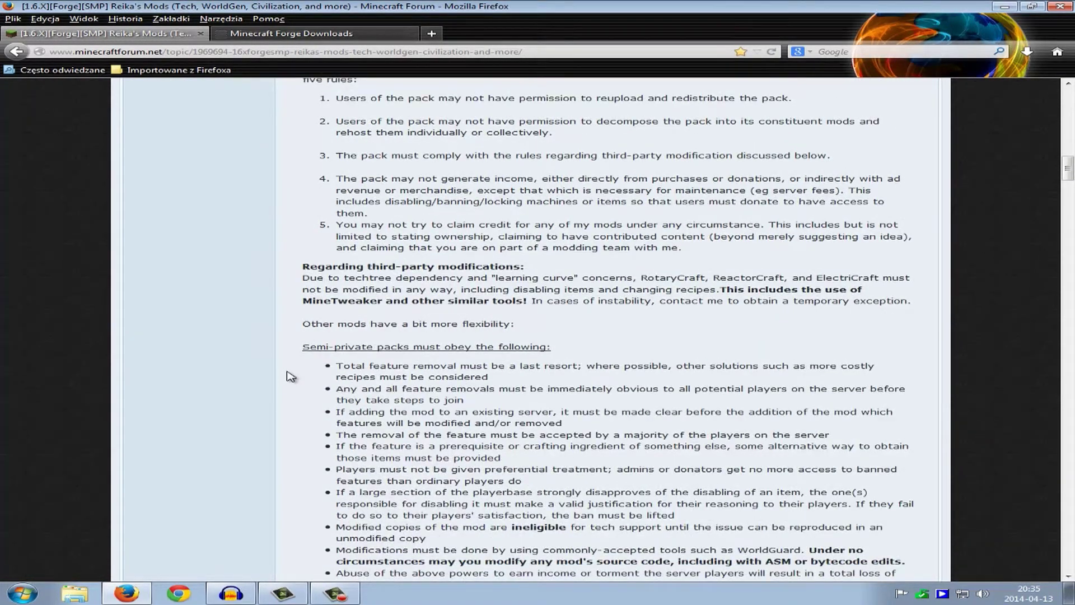
{"action": "scroll", "coordinate": [289, 375], "scroll_direction": "down", "scroll_amount": 6}
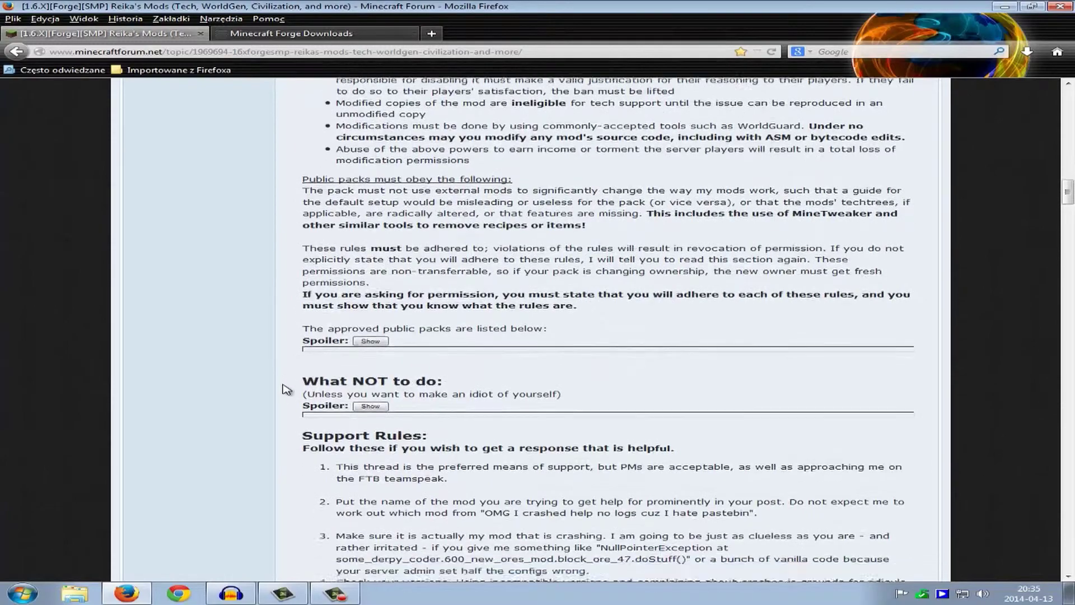
{"action": "scroll", "coordinate": [286, 389], "scroll_direction": "up", "scroll_amount": 20}
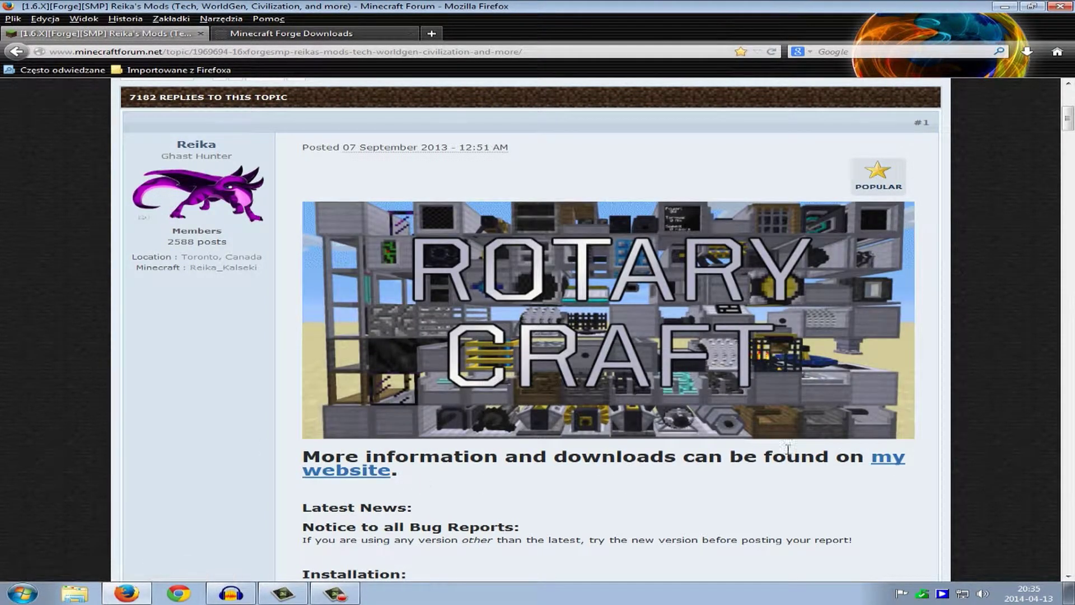
Open the mod author's website from the download link in the forum post and look over its Overview page.
{"action": "left_click", "coordinate": [321, 473]}
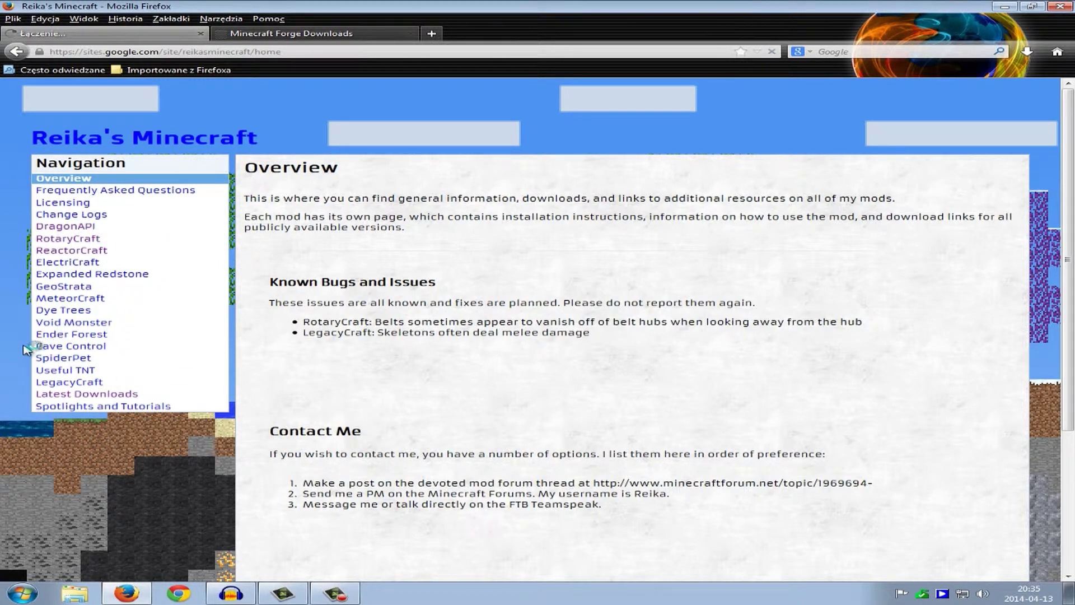
{"action": "scroll", "coordinate": [4, 431], "scroll_direction": "down", "scroll_amount": 3}
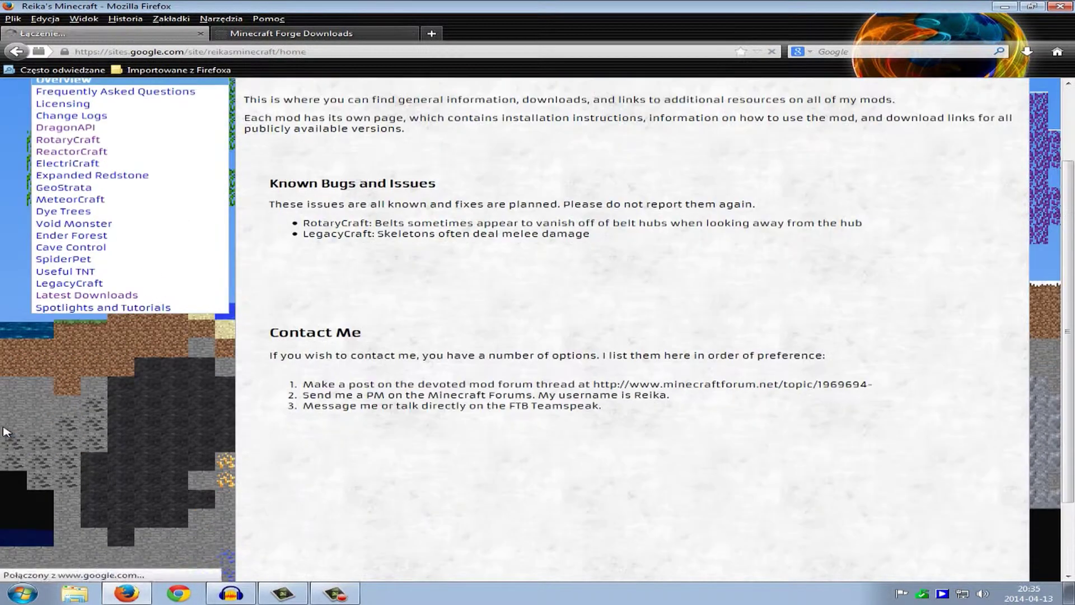
{"action": "scroll", "coordinate": [5, 432], "scroll_direction": "up", "scroll_amount": 3}
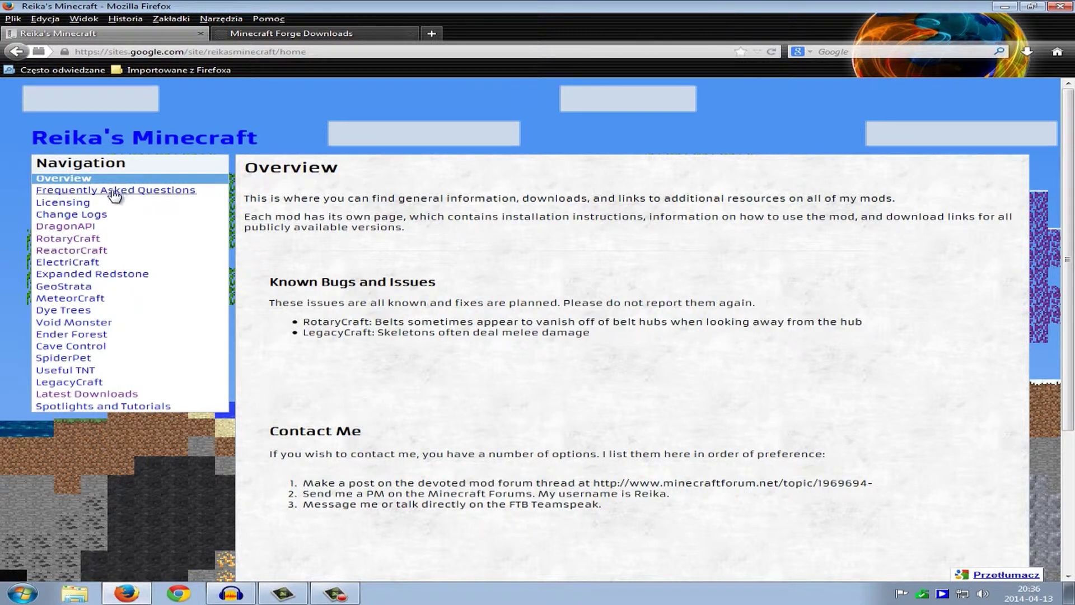
Visit the DragonAPI, RotaryCraft and ReactorCraft pages of the mod site in turn.
{"action": "left_click", "coordinate": [84, 228]}
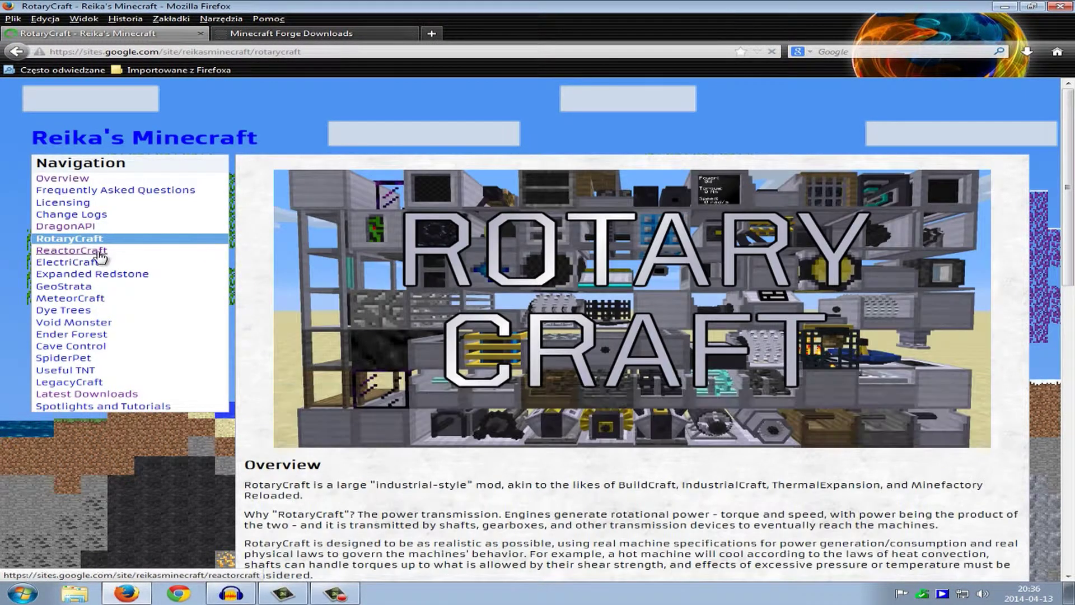
{"action": "left_click", "coordinate": [88, 252]}
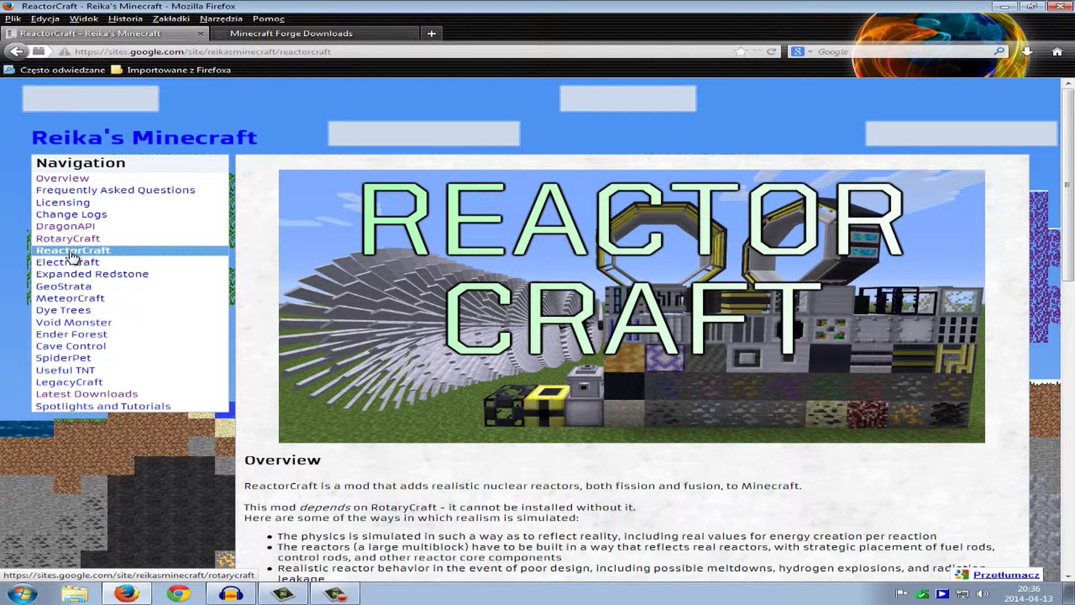
Look through the ReactorCraft page's overview, world generation and handbook sections and return to its banner.
{"action": "scroll", "coordinate": [263, 309], "scroll_direction": "down", "scroll_amount": 5}
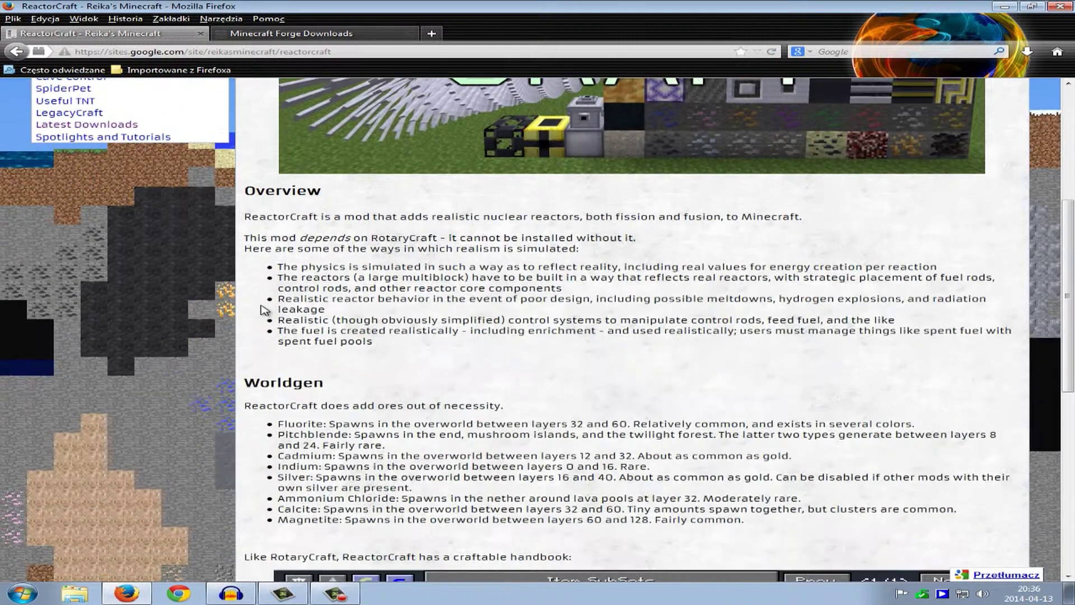
{"action": "scroll", "coordinate": [243, 319], "scroll_direction": "down", "scroll_amount": 9}
{"action": "scroll", "coordinate": [242, 319], "scroll_direction": "up", "scroll_amount": 9}
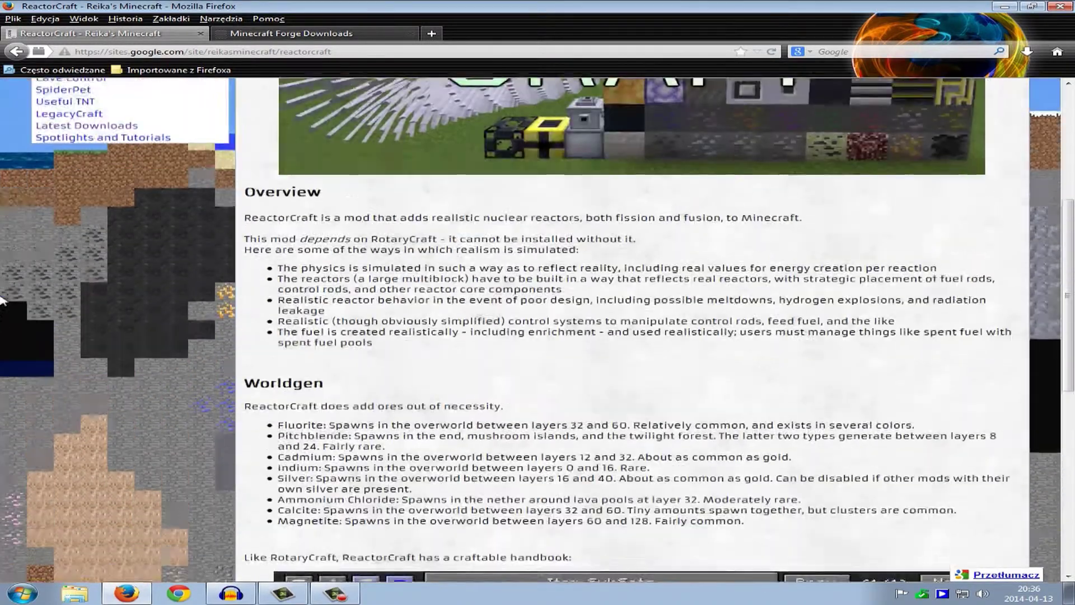
{"action": "scroll", "coordinate": [16, 227], "scroll_direction": "up", "scroll_amount": 5}
Open the DragonAPI page and follow the Latest Downloads link for version 1.6 in its Downloads section.
{"action": "left_click", "coordinate": [66, 227]}
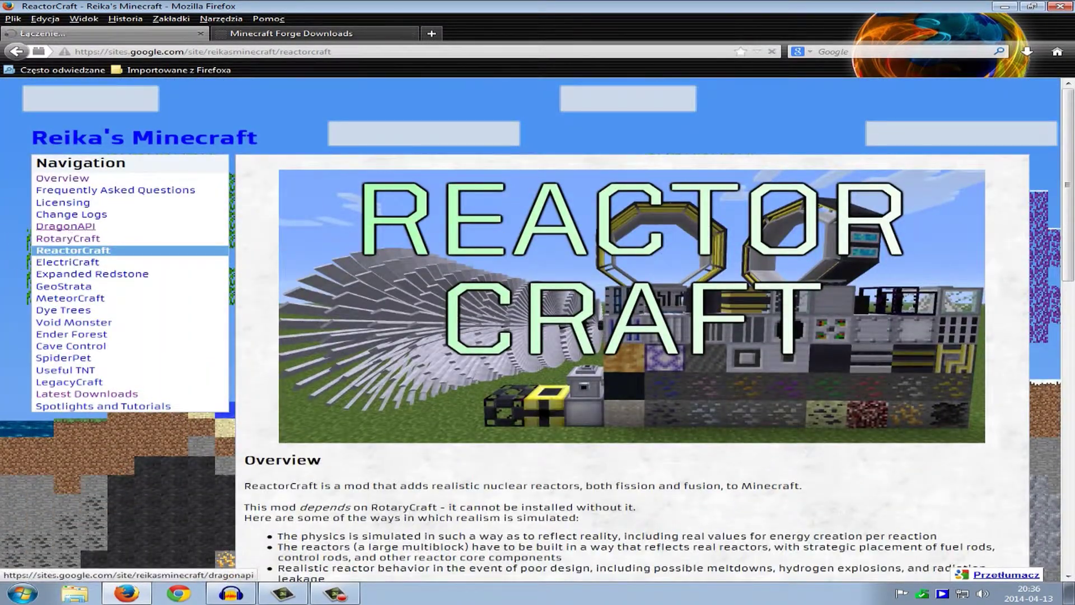
{"action": "scroll", "coordinate": [227, 356], "scroll_direction": "down", "scroll_amount": 4}
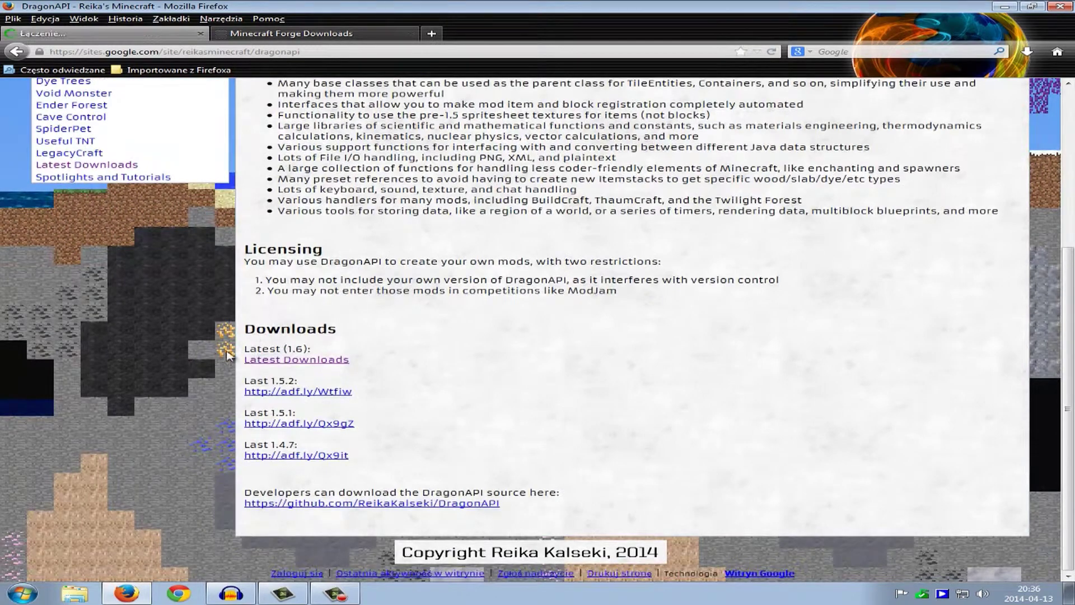
{"action": "scroll", "coordinate": [227, 356], "scroll_direction": "up", "scroll_amount": 4}
{"action": "scroll", "coordinate": [235, 444], "scroll_direction": "down", "scroll_amount": 4}
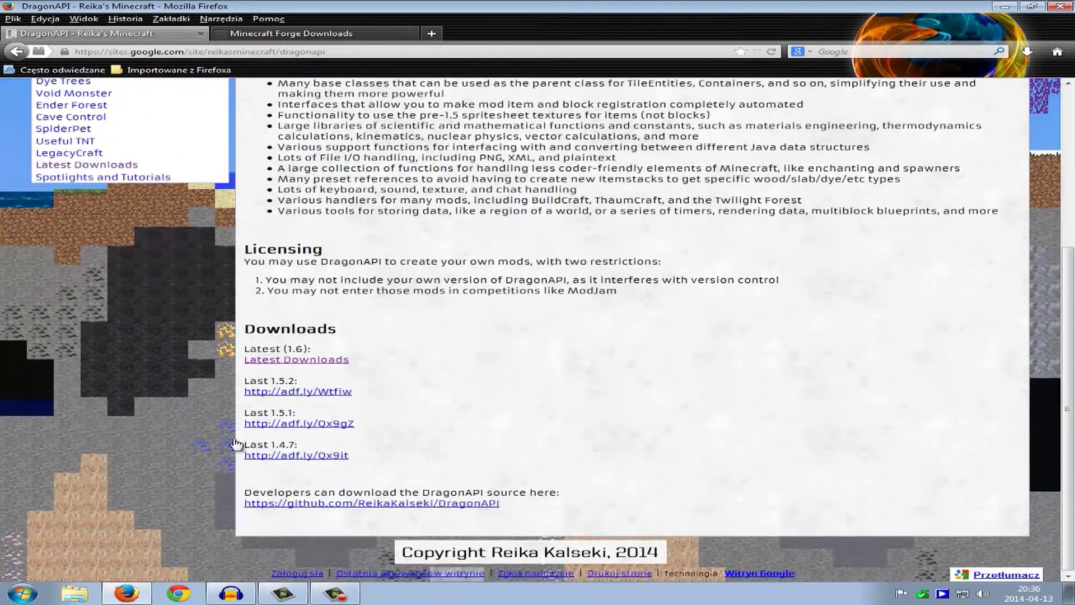
{"action": "left_click", "coordinate": [295, 360]}
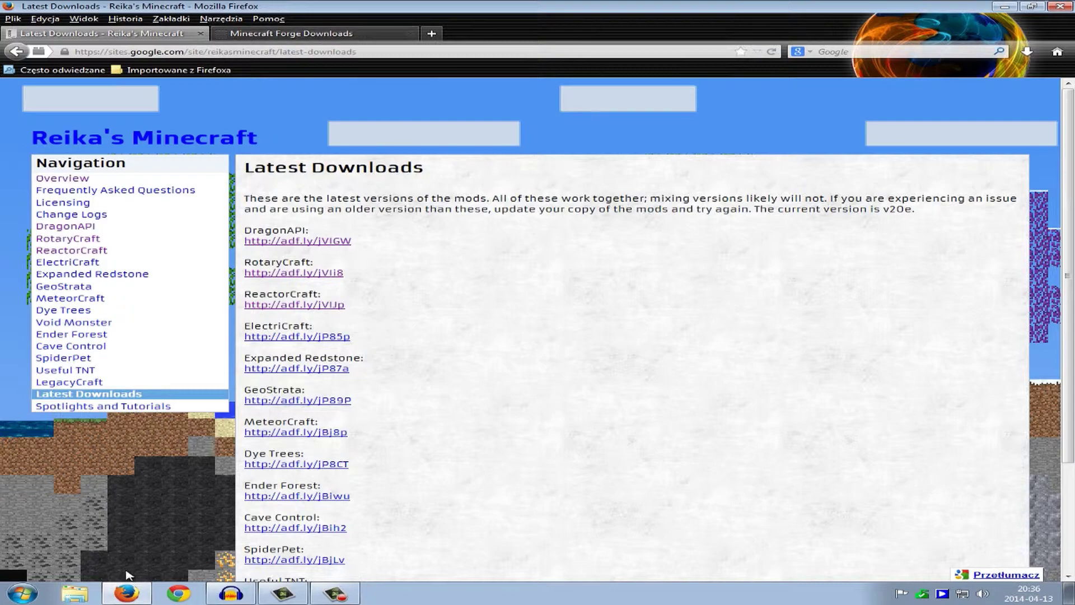
Show the DragonAPI, ReactorCraft and RotaryCraft 1.6 V20e archives on the desktop and return to the browser.
{"action": "left_click", "coordinate": [133, 592]}
{"action": "left_click_drag", "start_coordinate": [107, 257], "coordinate": [114, 394]}
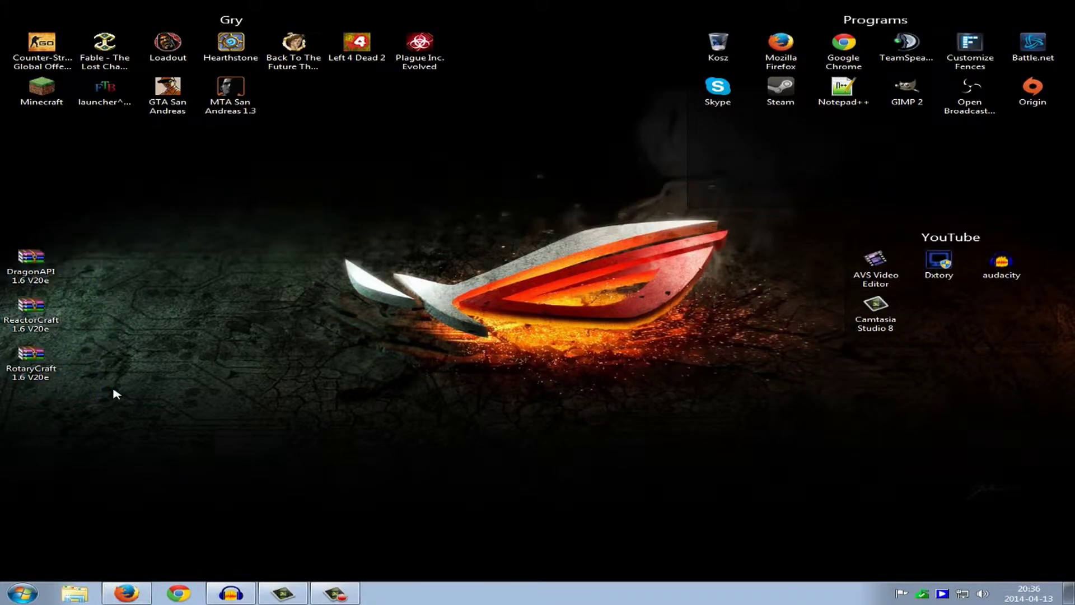
{"action": "left_click", "coordinate": [137, 599]}
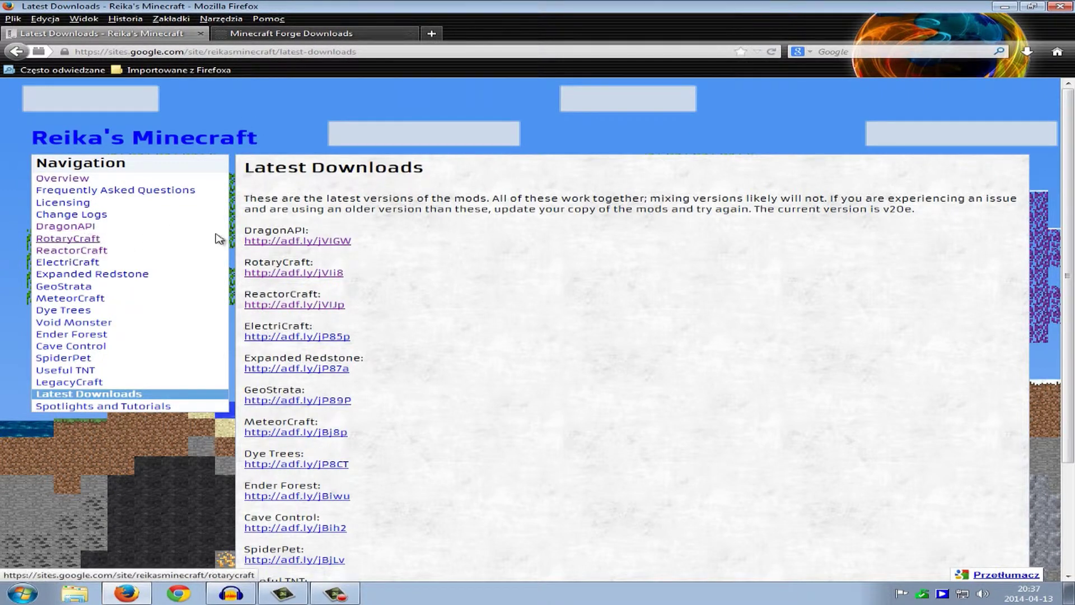
View the promotions on the Minecraft Forge Downloads page and return to the mod site's Latest Downloads page.
{"action": "left_click", "coordinate": [291, 34]}
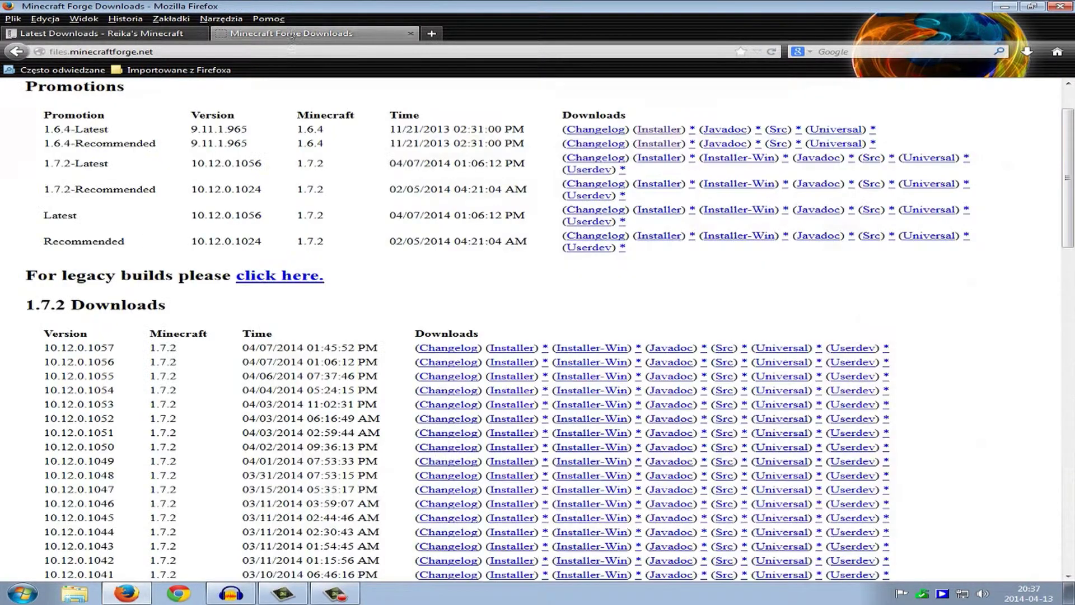
{"action": "scroll", "coordinate": [3, 268], "scroll_direction": "up", "scroll_amount": 2}
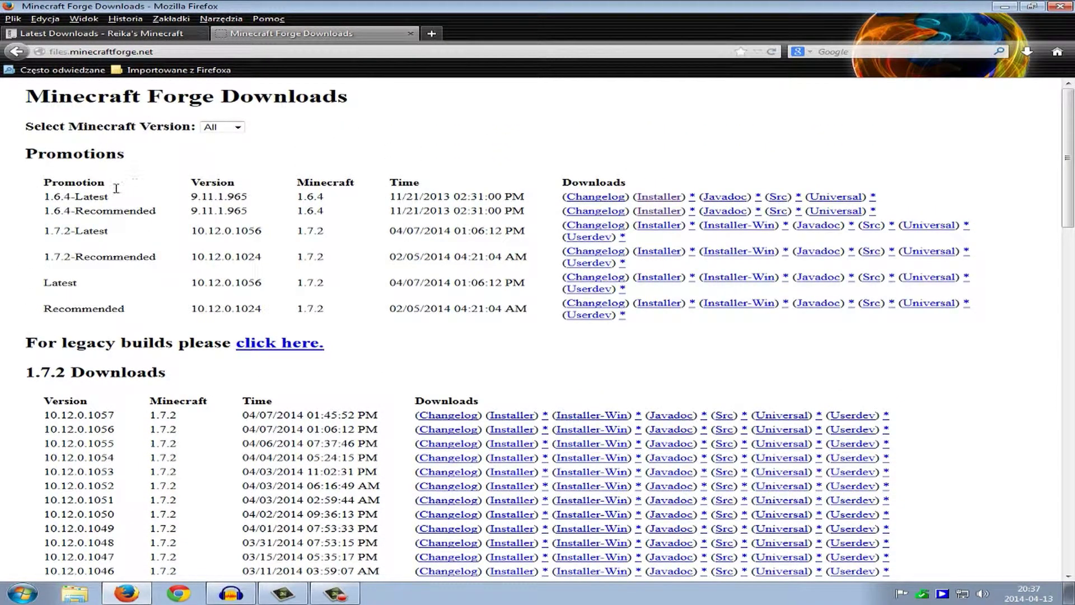
{"action": "left_click", "coordinate": [111, 37]}
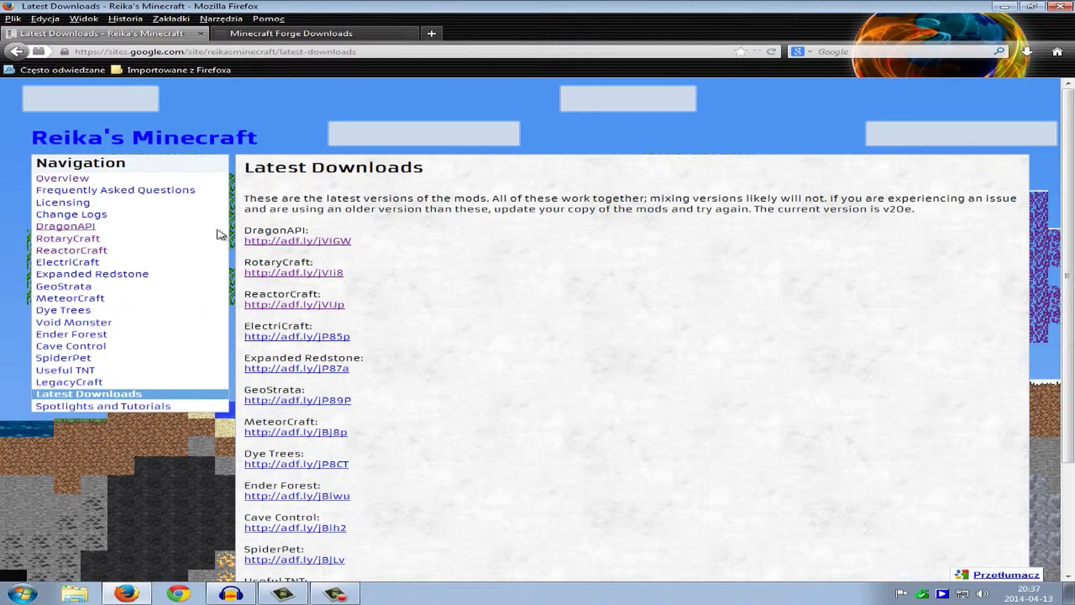
Open the Installer download link for the 1.6.4-Latest promotion on the Minecraft Forge Downloads page.
{"action": "left_click", "coordinate": [302, 35]}
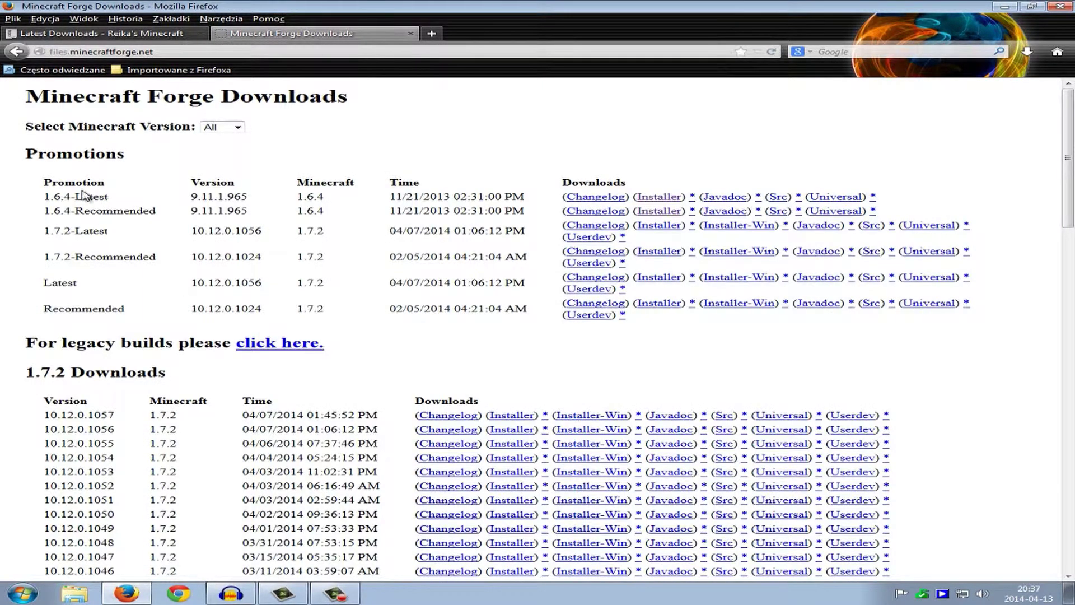
{"action": "left_click_drag", "start_coordinate": [45, 196], "coordinate": [531, 200]}
{"action": "left_click", "coordinate": [540, 201]}
{"action": "left_click", "coordinate": [662, 200]}
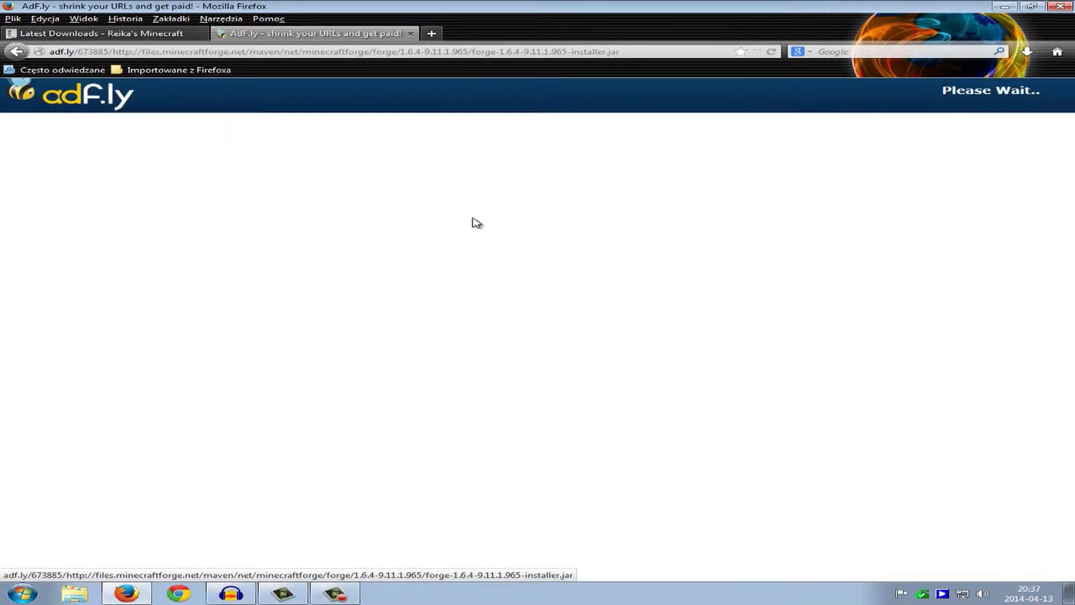
Skip the AdF.ly advertisement once it allows, save forge-1.6.4-9.11.1.965-installer.jar and close the advertisement page.
{"action": "left_click", "coordinate": [157, 34]}
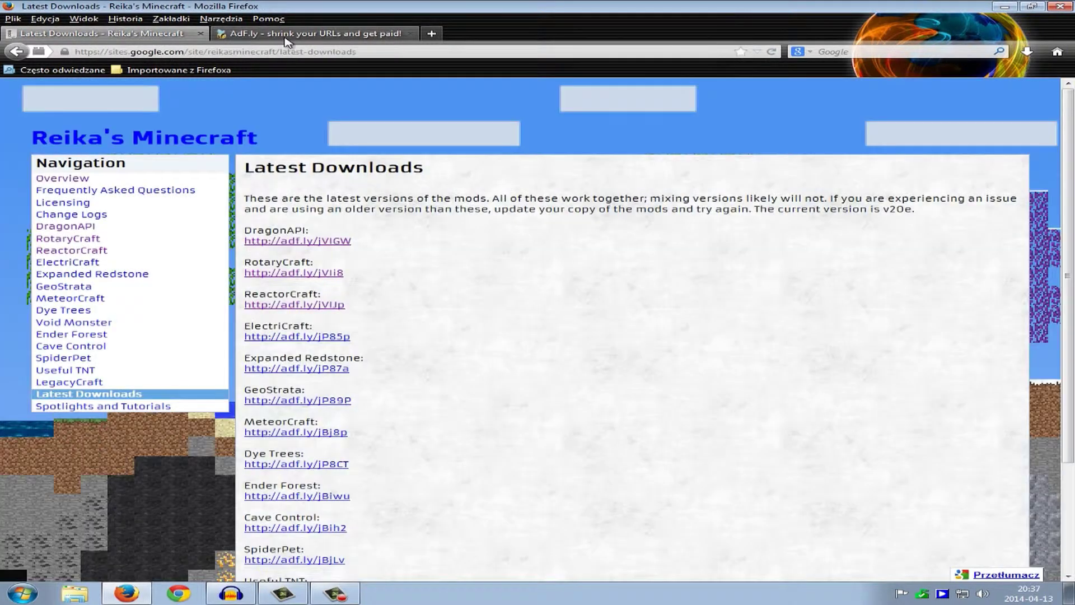
{"action": "left_click", "coordinate": [294, 33]}
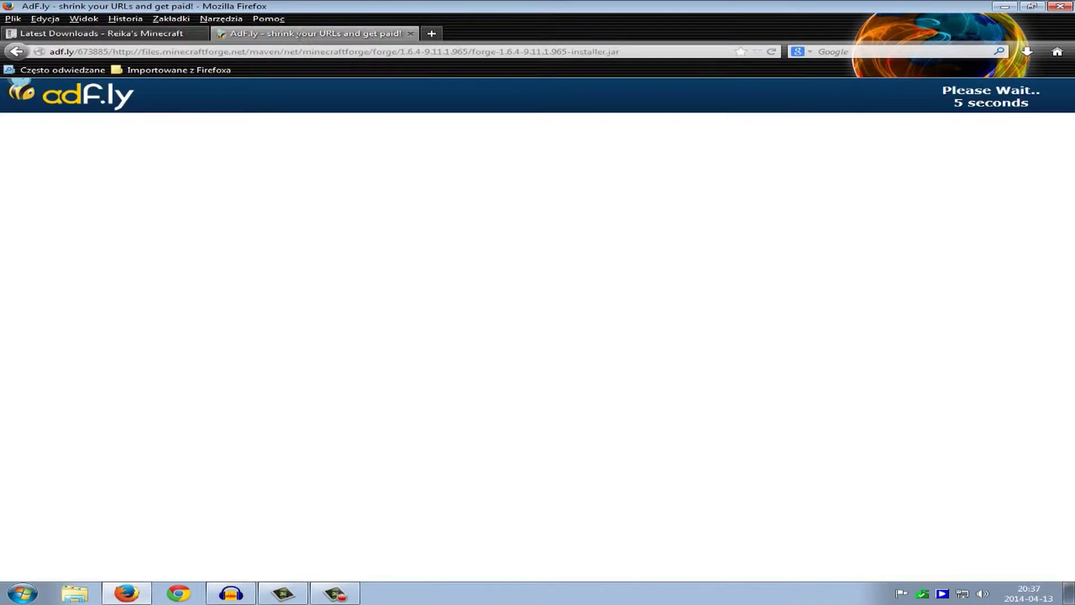
{"action": "left_click", "coordinate": [140, 34]}
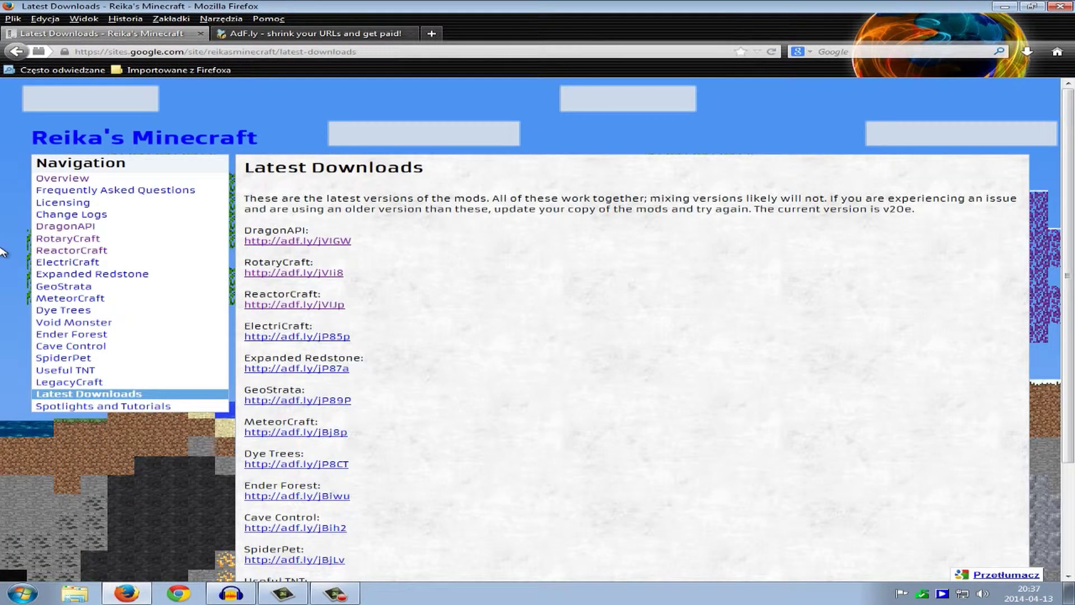
{"action": "left_click", "coordinate": [291, 33]}
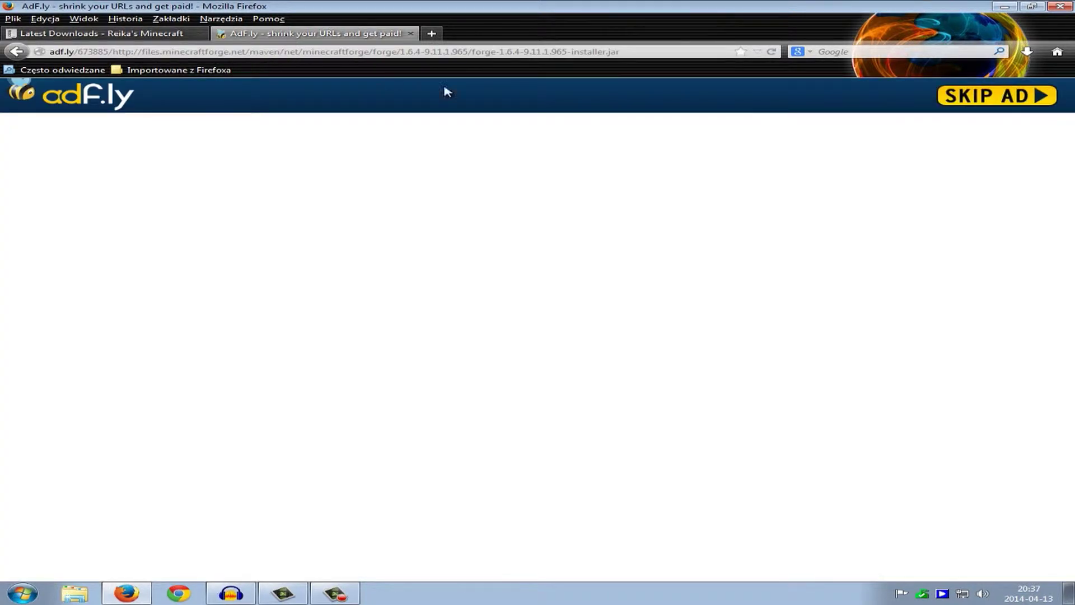
{"action": "left_click", "coordinate": [940, 101]}
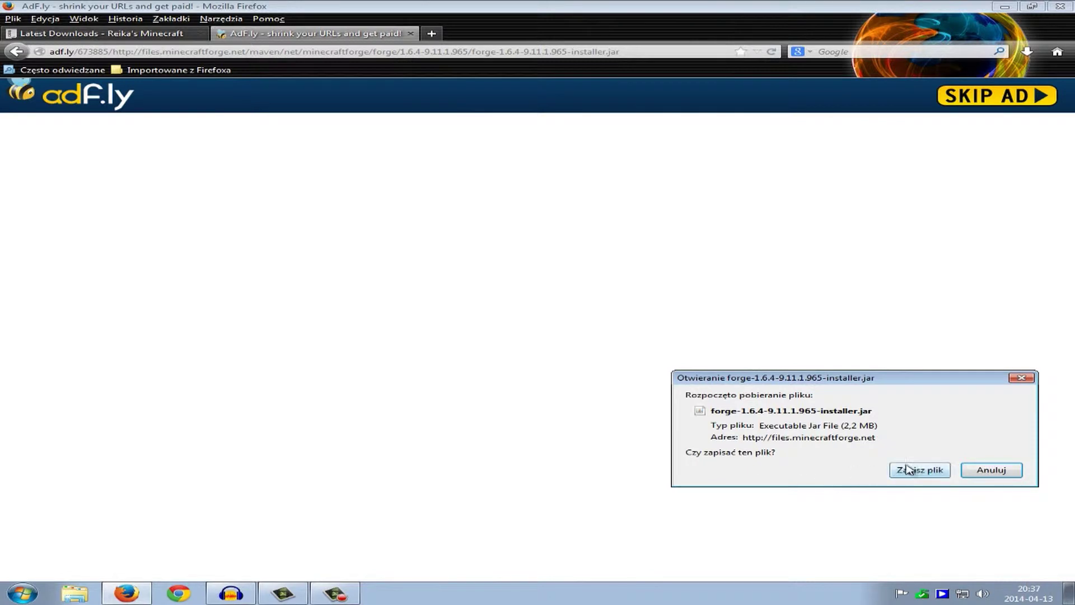
{"action": "left_click", "coordinate": [909, 469]}
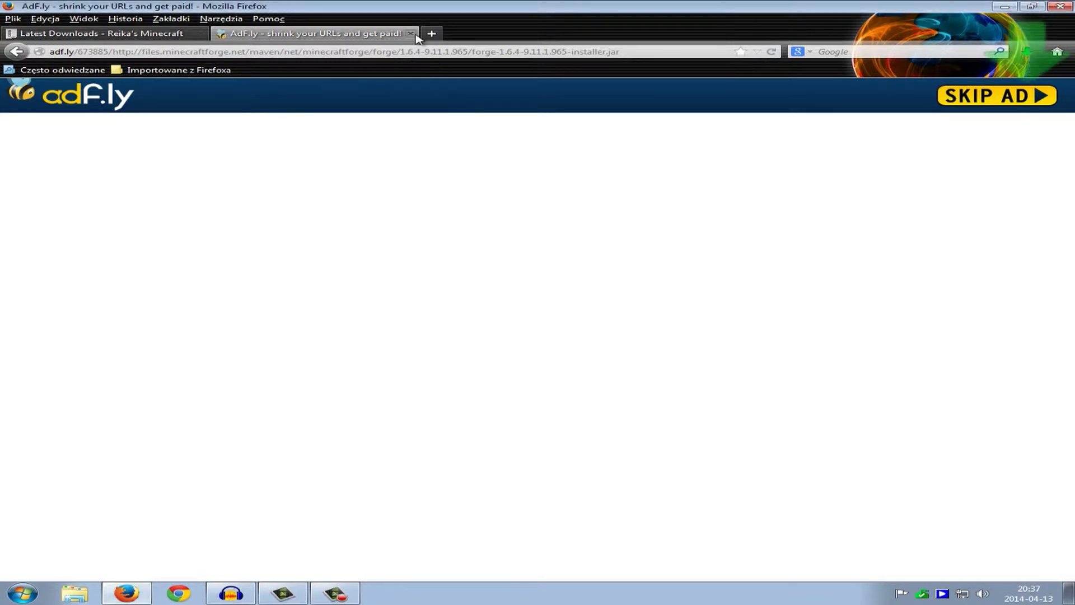
{"action": "left_click", "coordinate": [411, 33]}
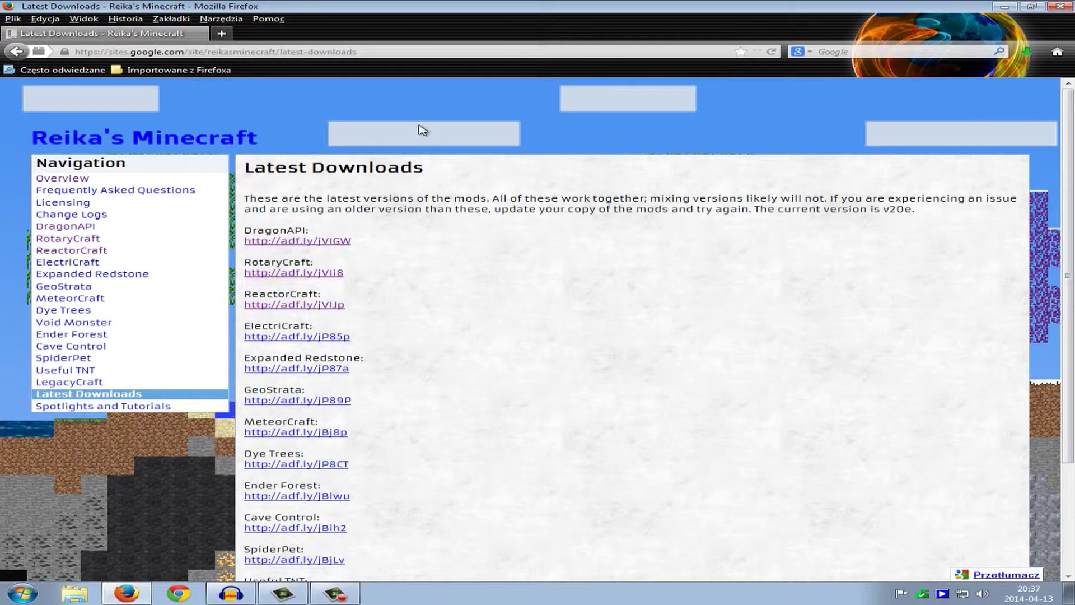
Launch the downloaded Forge installer from the browser's list of recent downloads.
{"action": "left_click", "coordinate": [1027, 52]}
{"action": "left_click", "coordinate": [805, 94]}
{"action": "left_click", "coordinate": [136, 588]}
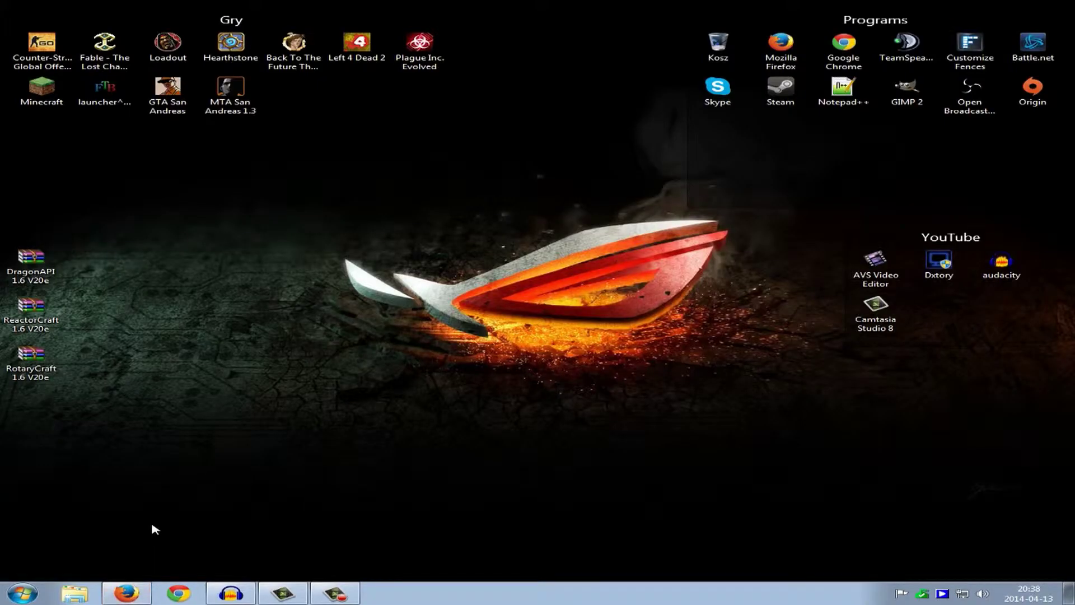
{"action": "left_click", "coordinate": [127, 593]}
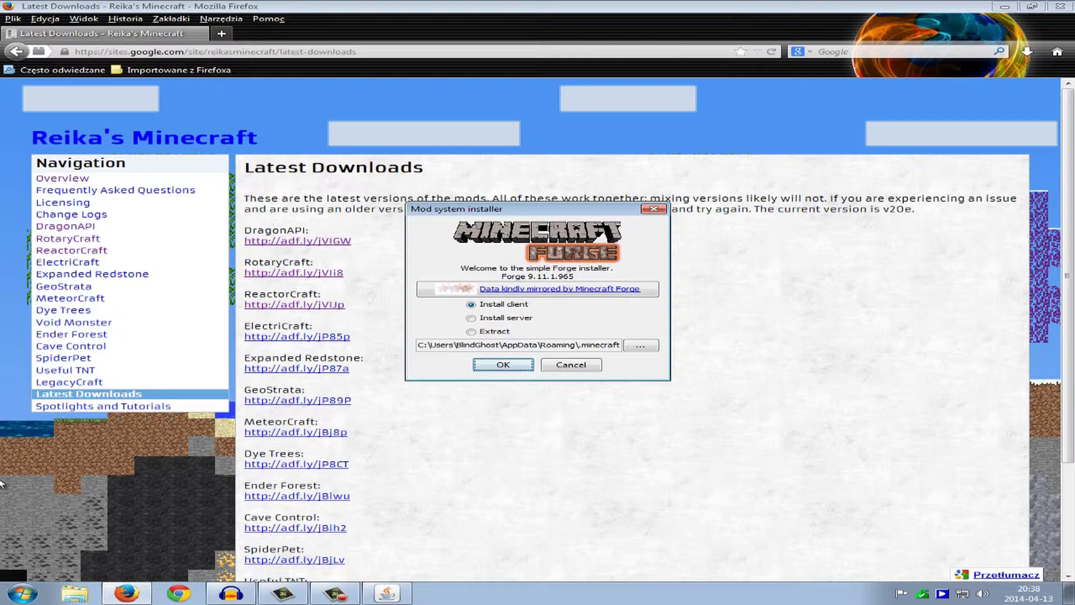
Close the Forge installer without installing anything and close the browser.
{"action": "left_click_drag", "start_coordinate": [531, 213], "coordinate": [570, 266]}
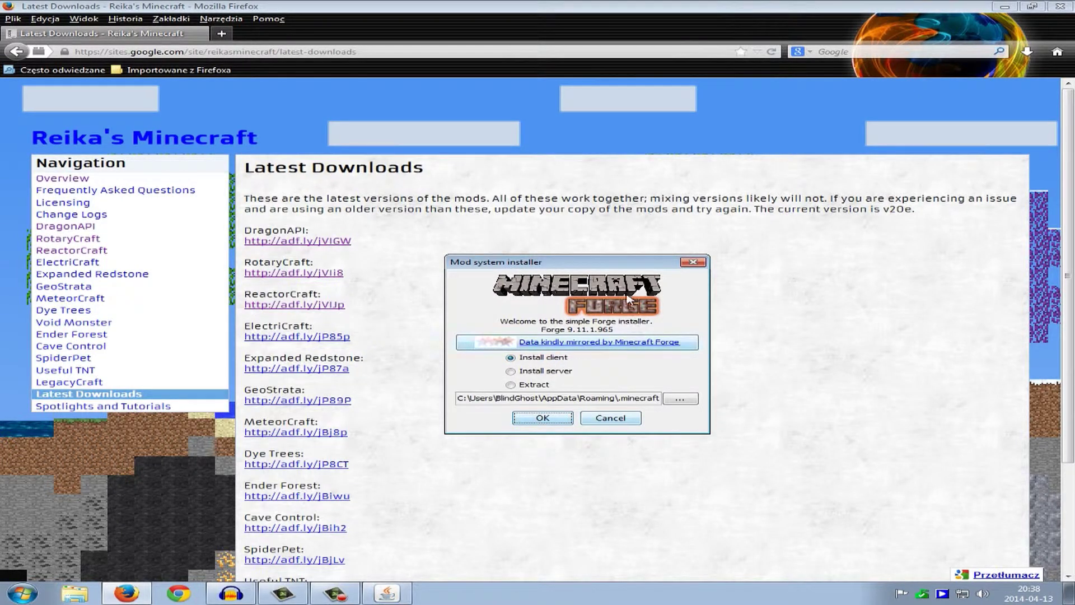
{"action": "left_click", "coordinate": [693, 262]}
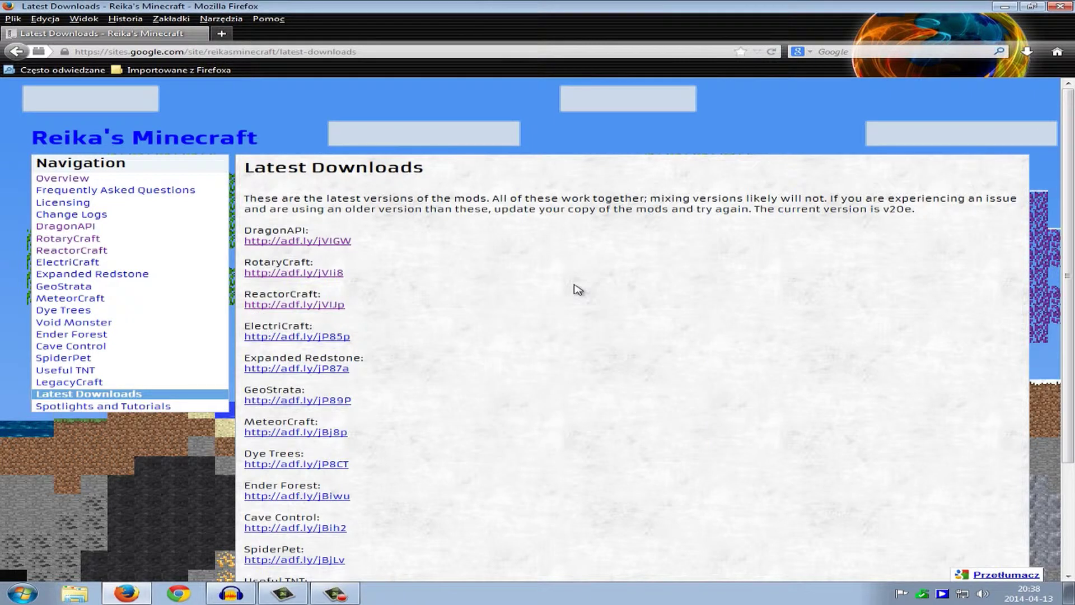
{"action": "left_click", "coordinate": [1066, 7]}
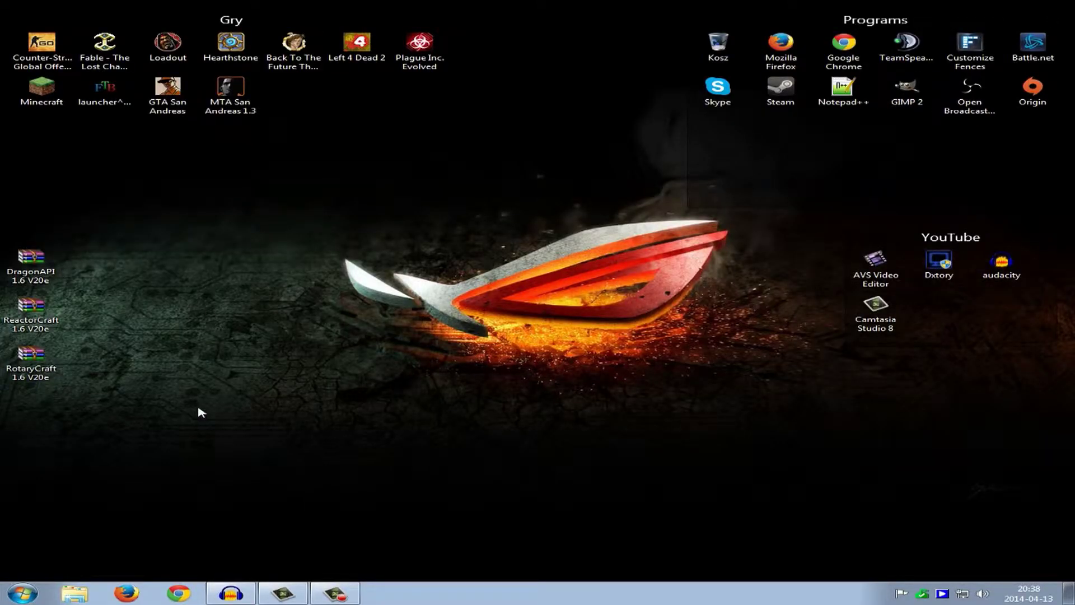
Check the running recordings in Audacity and the Camtasia recorder and hide both windows again.
{"action": "left_click", "coordinate": [232, 592]}
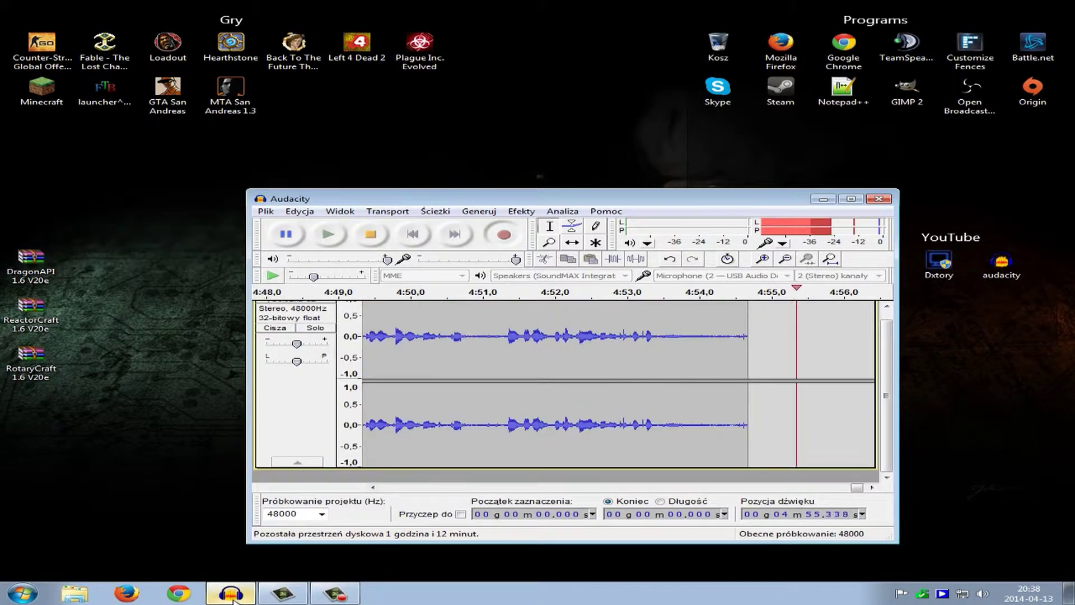
{"action": "key", "text": "super+d"}
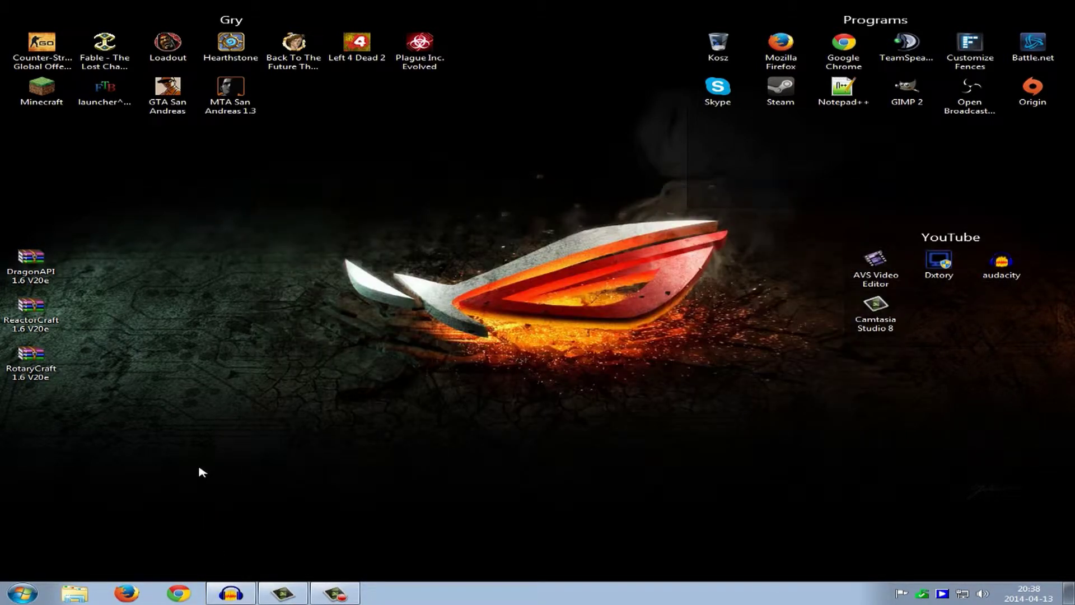
{"action": "left_click", "coordinate": [339, 595]}
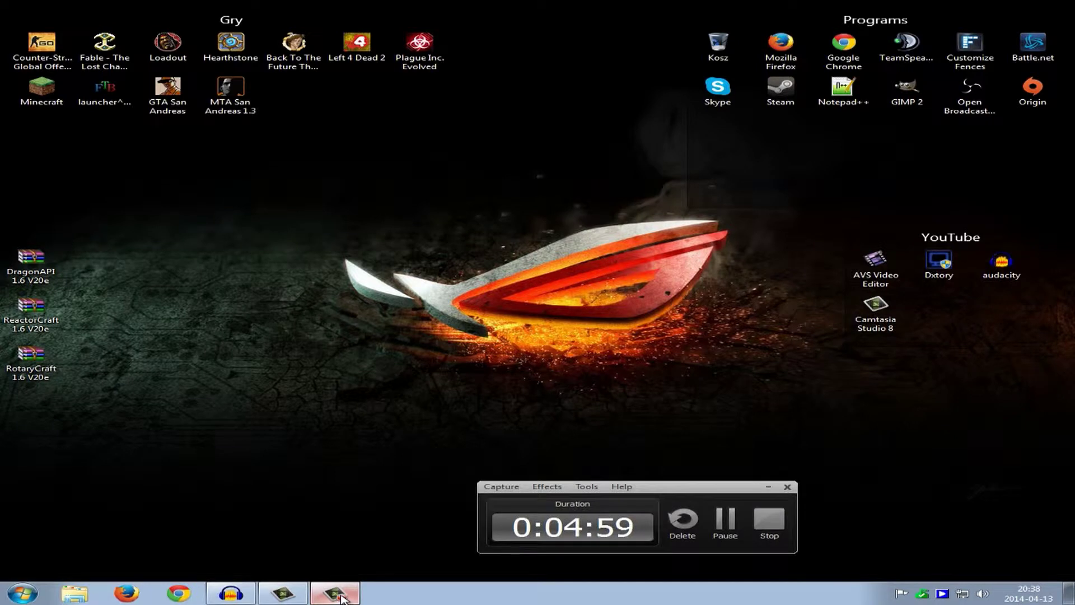
{"action": "left_click", "coordinate": [338, 595]}
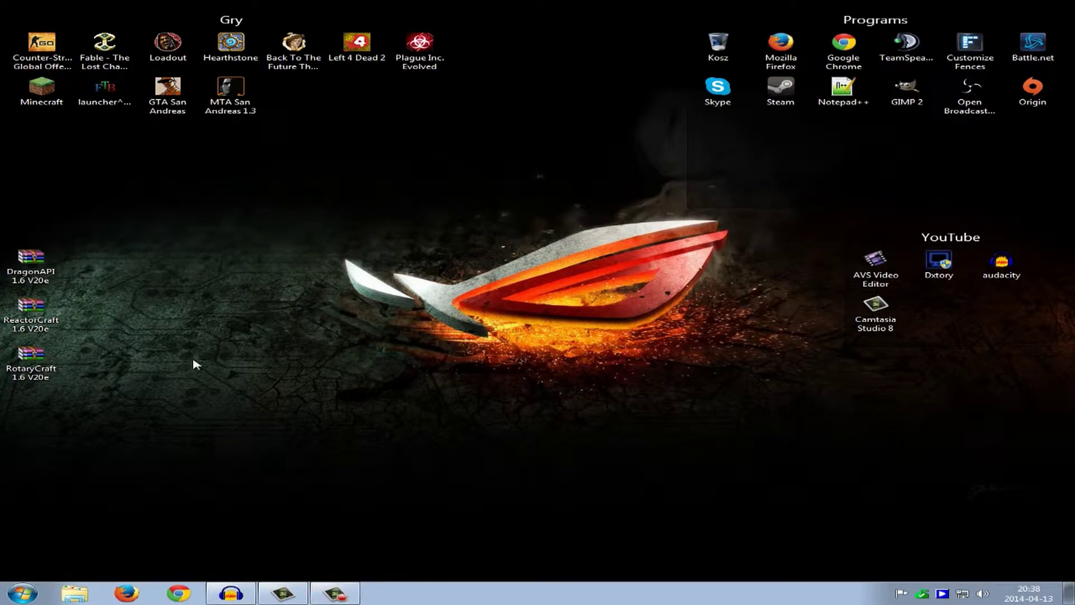
Search Windows for %appdata% and open the Roaming folder.
{"action": "left_click_drag", "start_coordinate": [140, 251], "coordinate": [132, 408]}
{"action": "left_click", "coordinate": [22, 594]}
{"action": "left_click", "coordinate": [51, 562]}
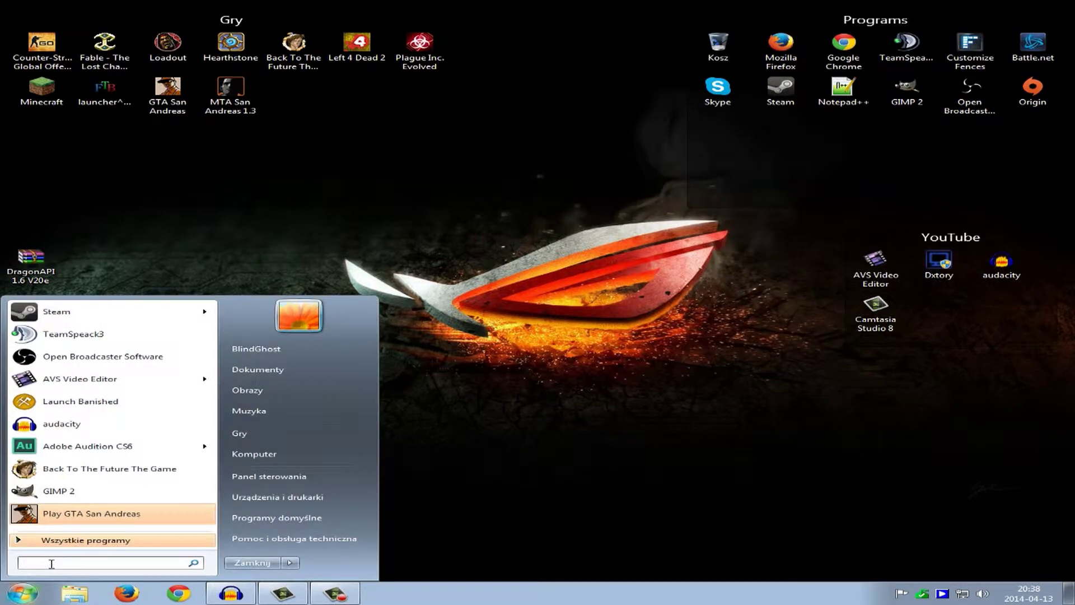
{"action": "type", "text": "%appdata%"}
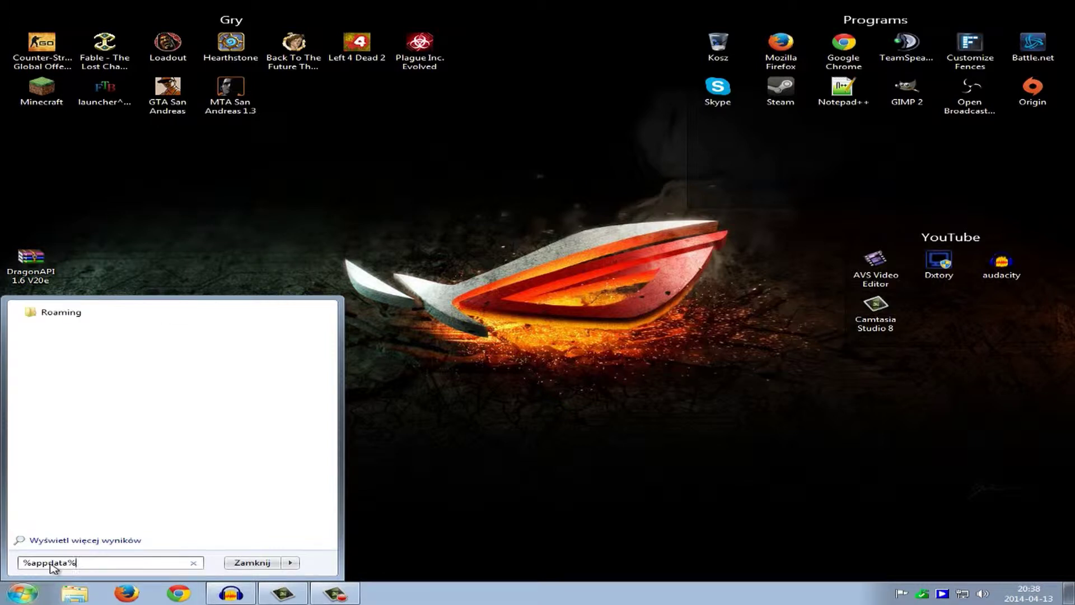
{"action": "left_click", "coordinate": [79, 312]}
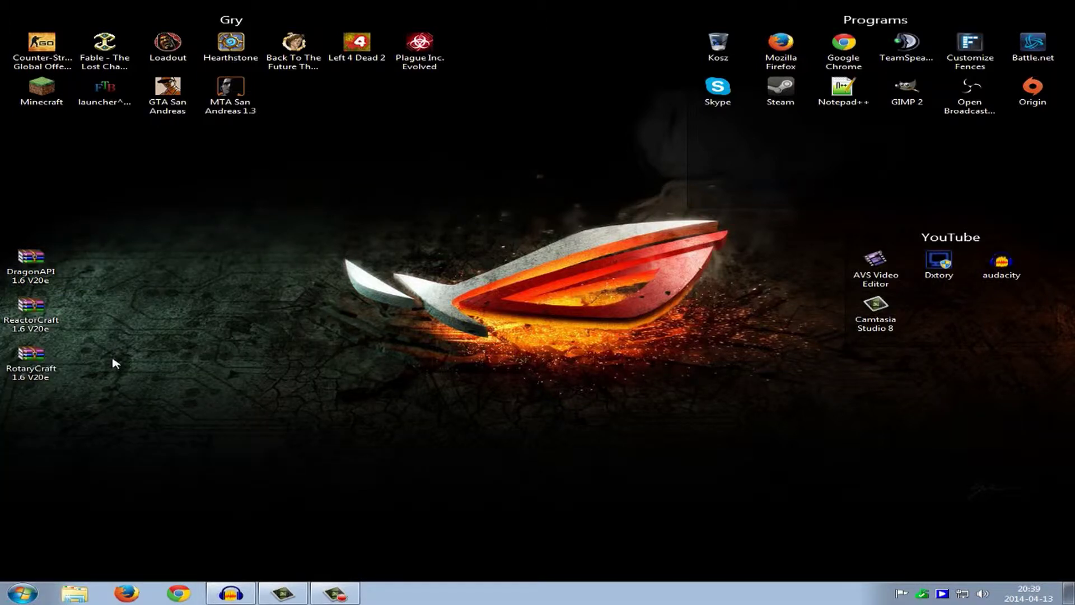
Dock the Roaming folder window to half the screen beside the mod archives and open .minecraft's mods folder in it.
{"action": "left_click_drag", "start_coordinate": [381, 247], "coordinate": [980, 10]}
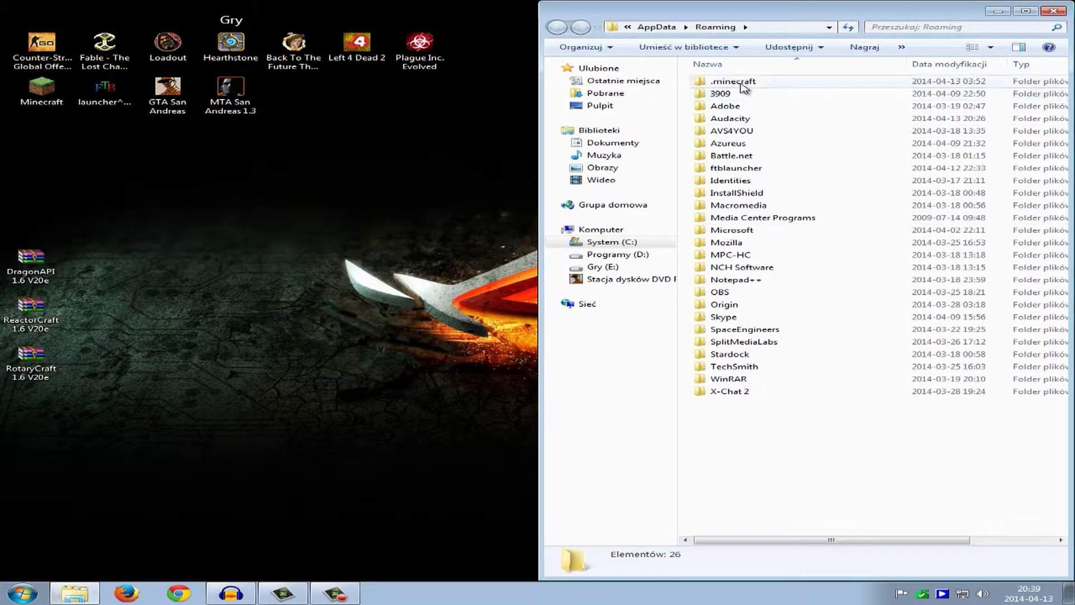
{"action": "left_click", "coordinate": [744, 85]}
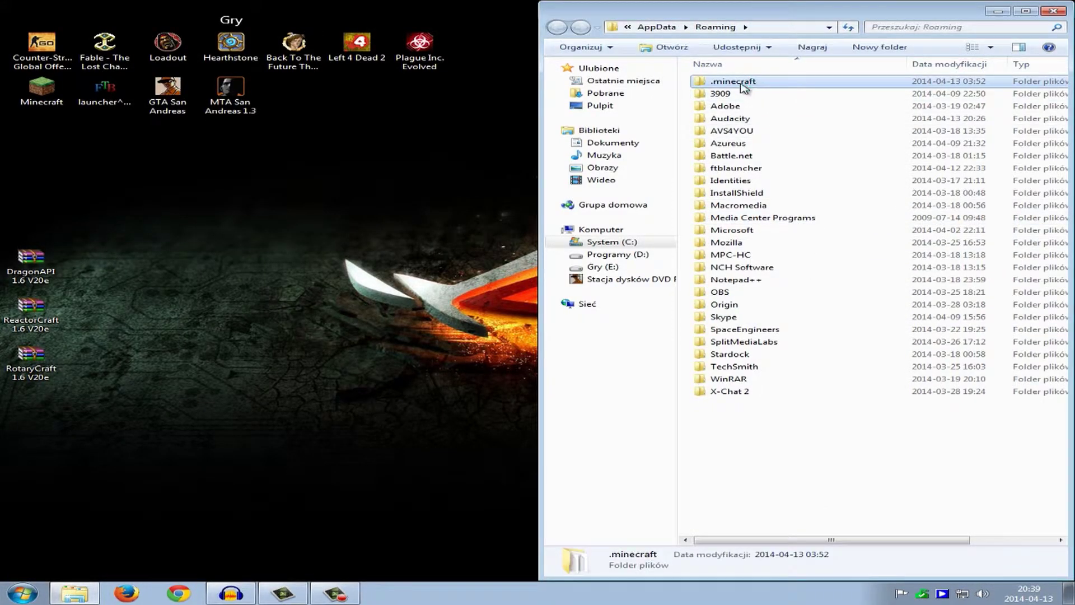
{"action": "double_click", "coordinate": [744, 85]}
{"action": "left_click", "coordinate": [726, 132]}
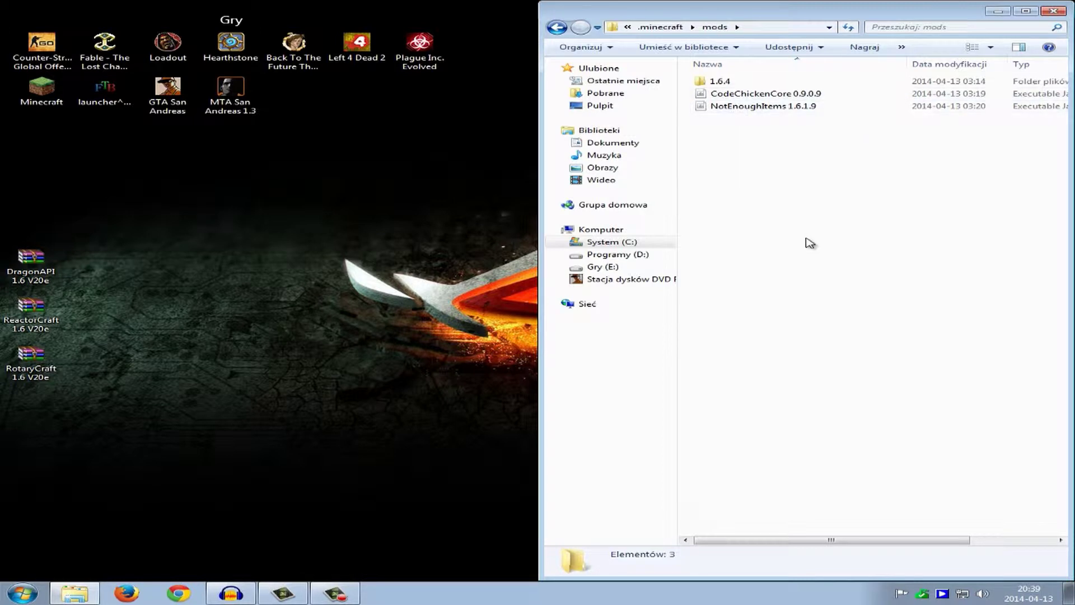
Move the DragonAPI, ReactorCraft and RotaryCraft 1.6 V20e archives from the desktop into the mods folder and close the folder window.
{"action": "left_click_drag", "start_coordinate": [105, 245], "coordinate": [5, 385]}
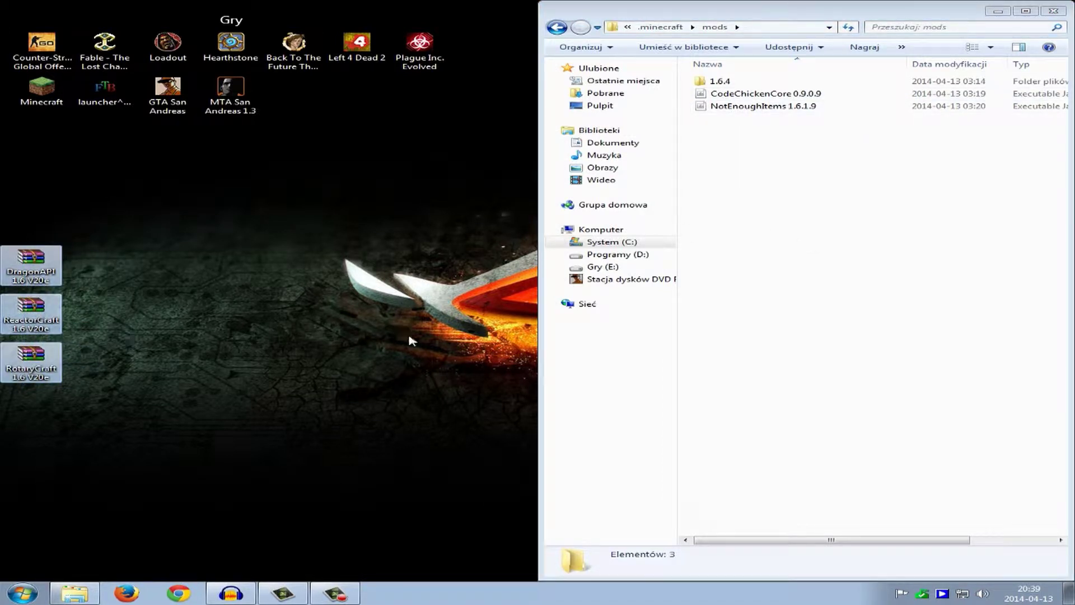
{"action": "left_click_drag", "start_coordinate": [412, 340], "coordinate": [813, 256]}
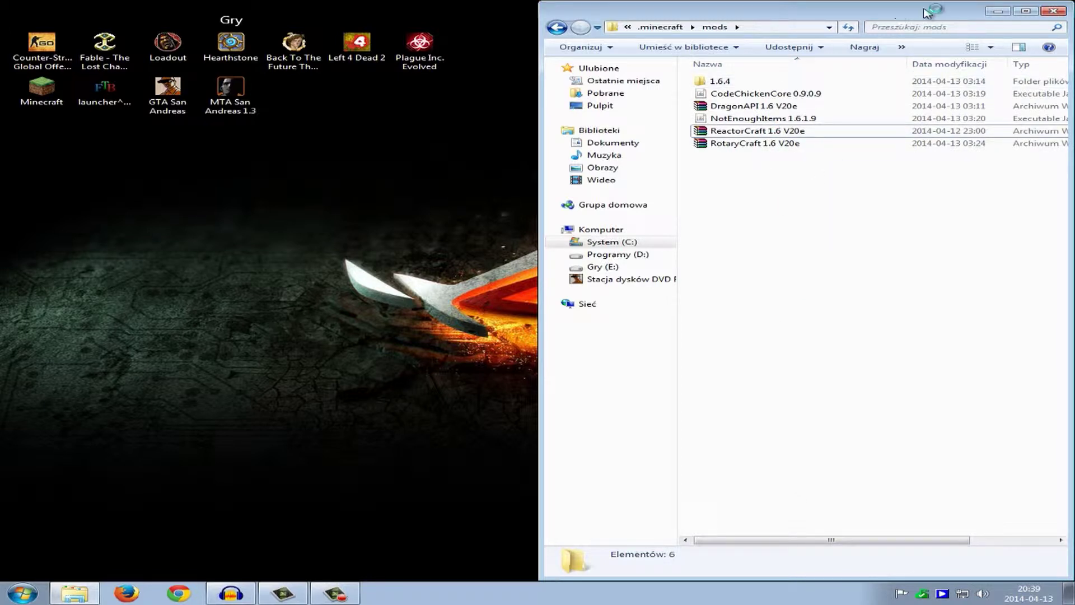
{"action": "left_click", "coordinate": [1052, 12]}
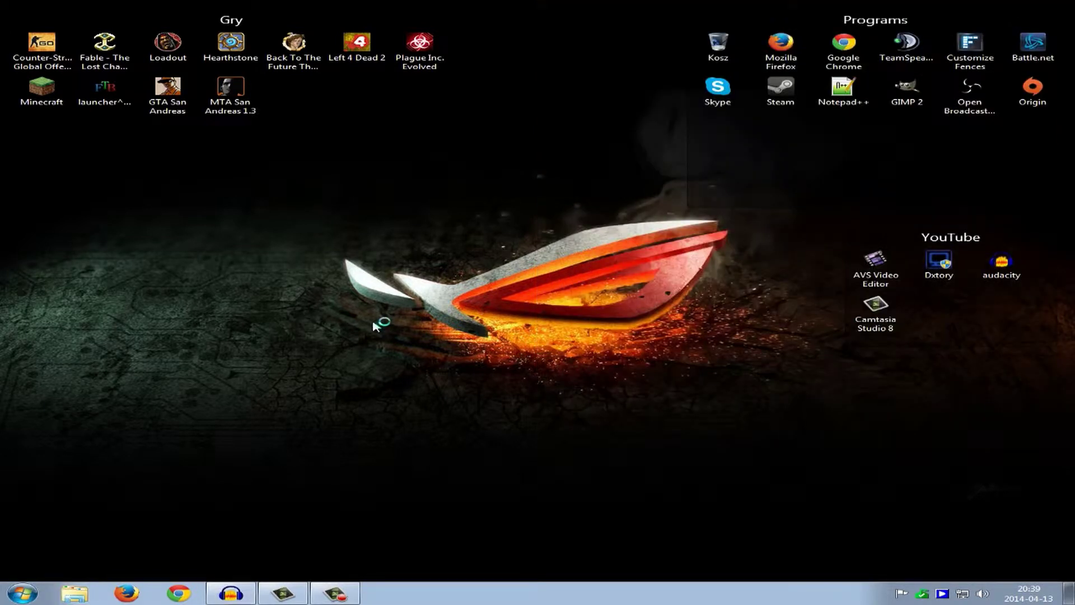
Start the Minecraft launcher from the desktop and reposition its window so the whole launcher is in view.
{"action": "double_click", "coordinate": [40, 90]}
{"action": "left_click", "coordinate": [40, 430]}
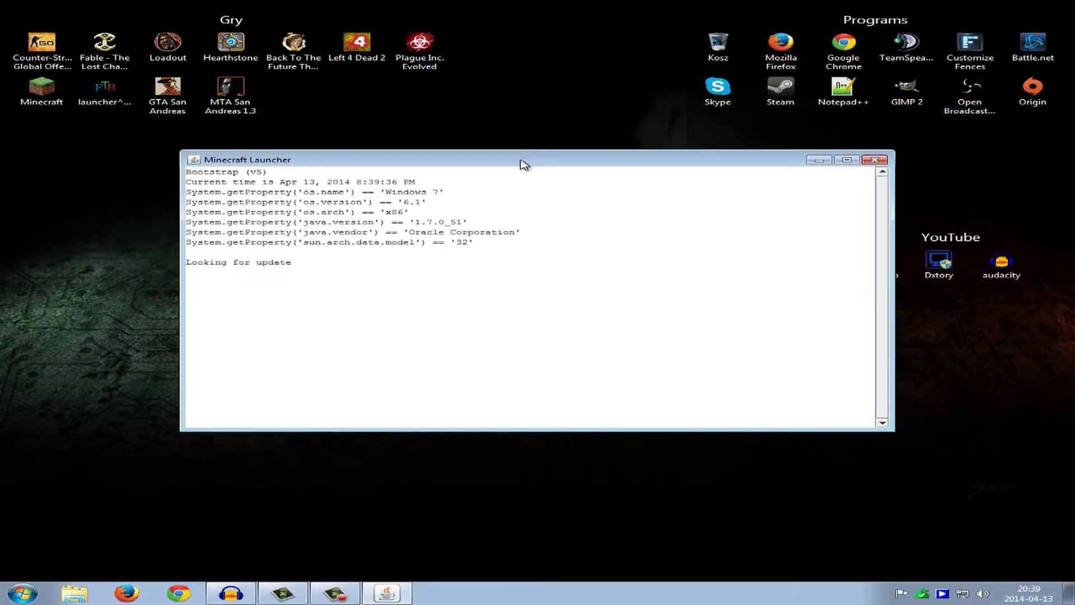
{"action": "left_click_drag", "start_coordinate": [523, 161], "coordinate": [415, 244]}
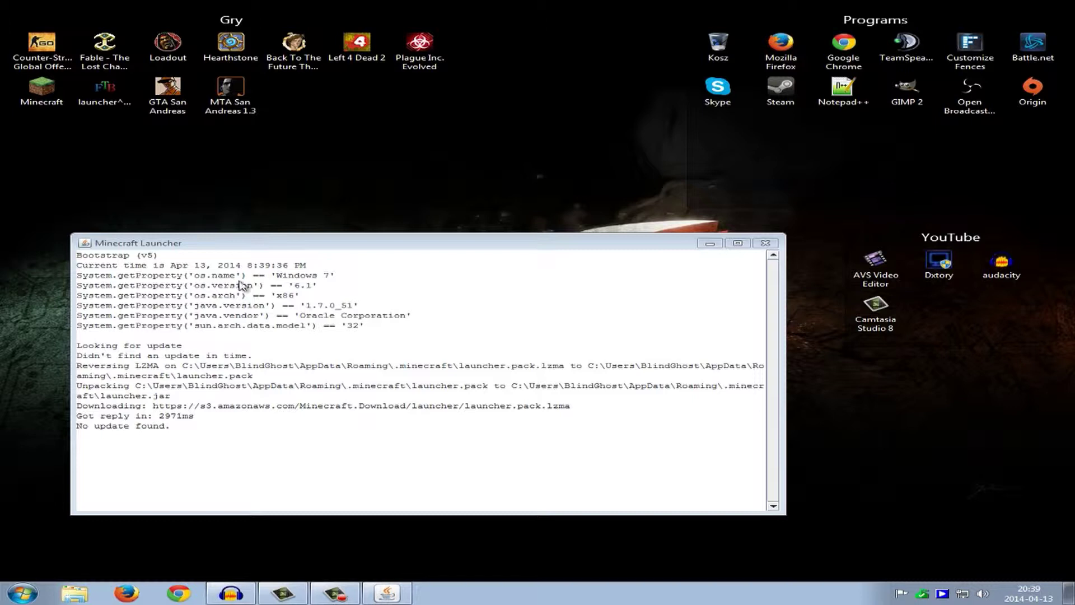
{"action": "left_click", "coordinate": [282, 249]}
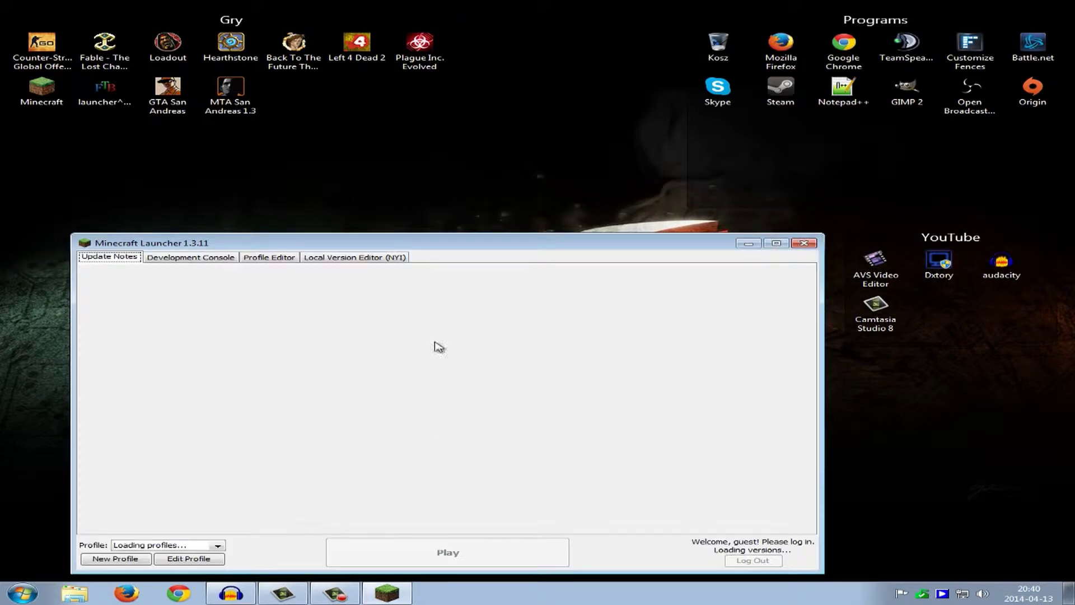
{"action": "left_click_drag", "start_coordinate": [382, 246], "coordinate": [362, 195]}
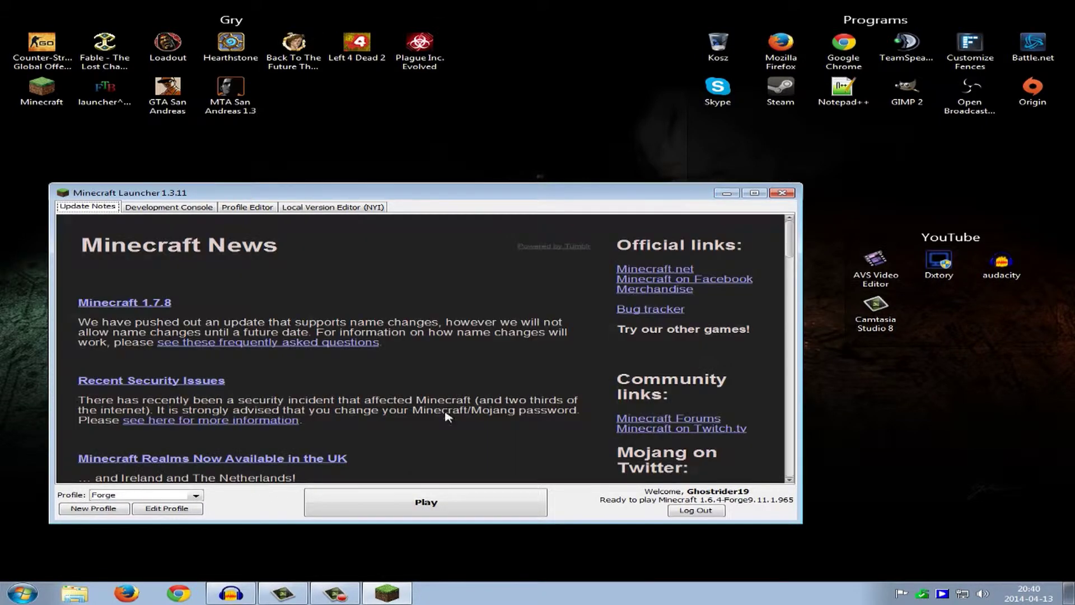
Keep the Forge profile selected in the launcher and start the game with it.
{"action": "left_click", "coordinate": [196, 496]}
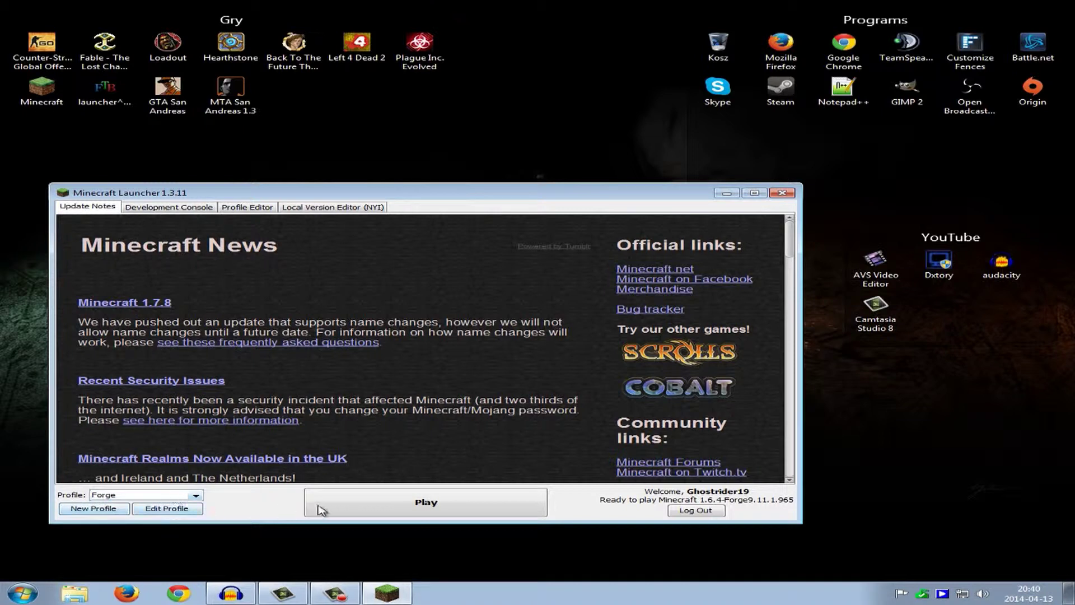
{"action": "left_click", "coordinate": [375, 506]}
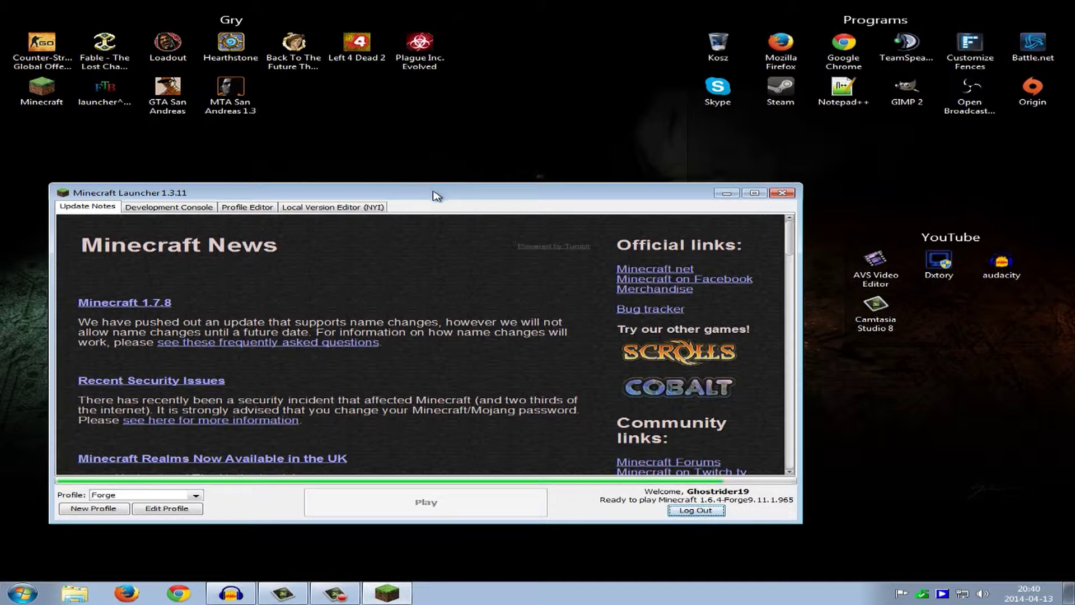
{"action": "left_click_drag", "start_coordinate": [428, 192], "coordinate": [425, 214]}
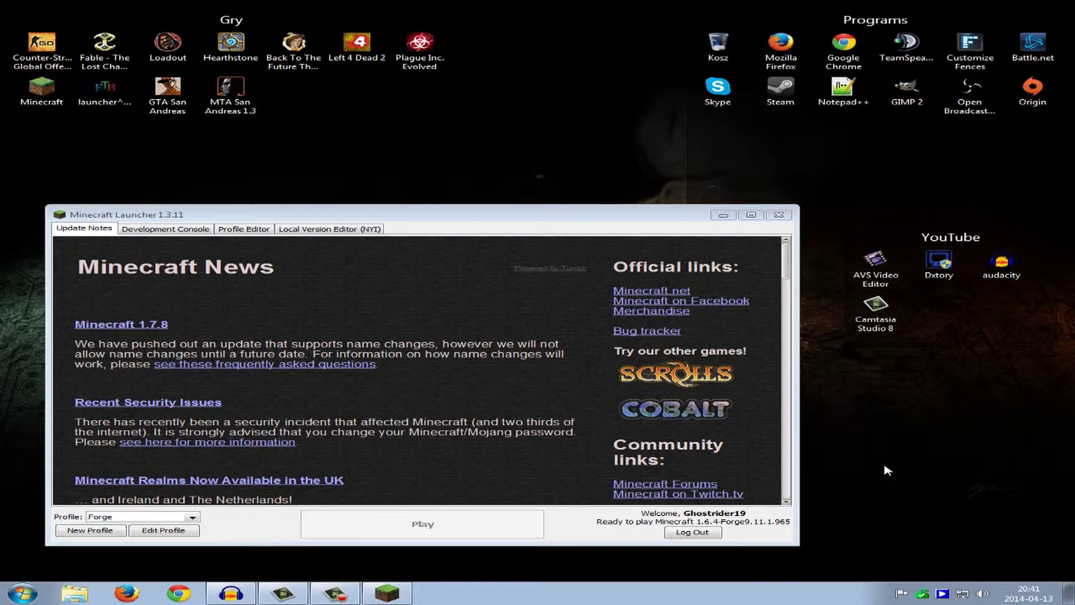
{"action": "left_click", "coordinate": [560, 214]}
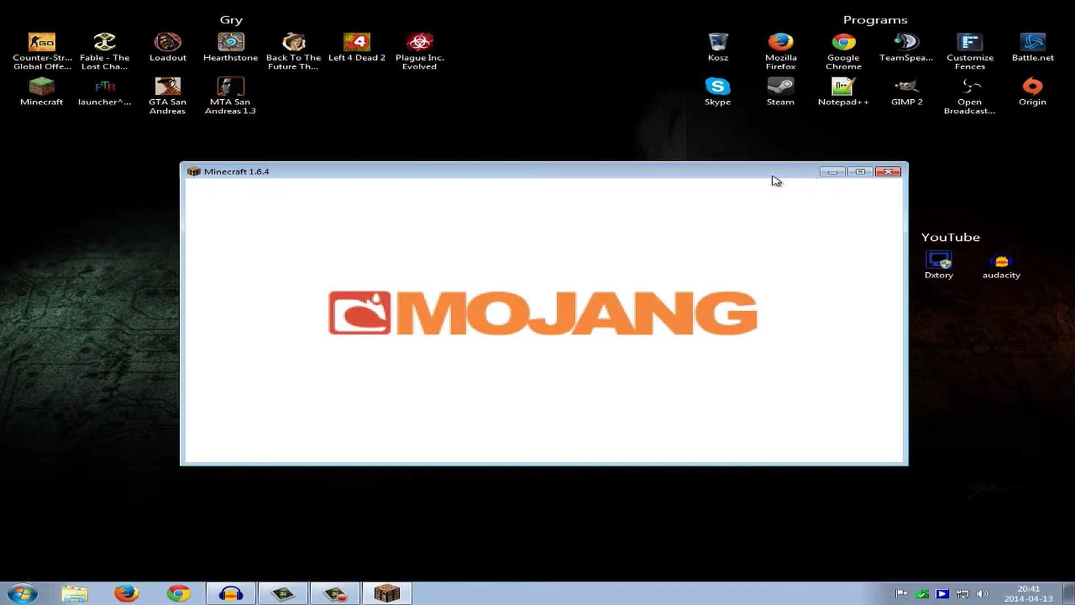
{"action": "left_click_drag", "start_coordinate": [609, 6], "coordinate": [585, 11]}
{"action": "left_click", "coordinate": [607, 174]}
{"action": "left_click_drag", "start_coordinate": [608, 173], "coordinate": [574, 228]}
{"action": "left_click", "coordinate": [147, 375]}
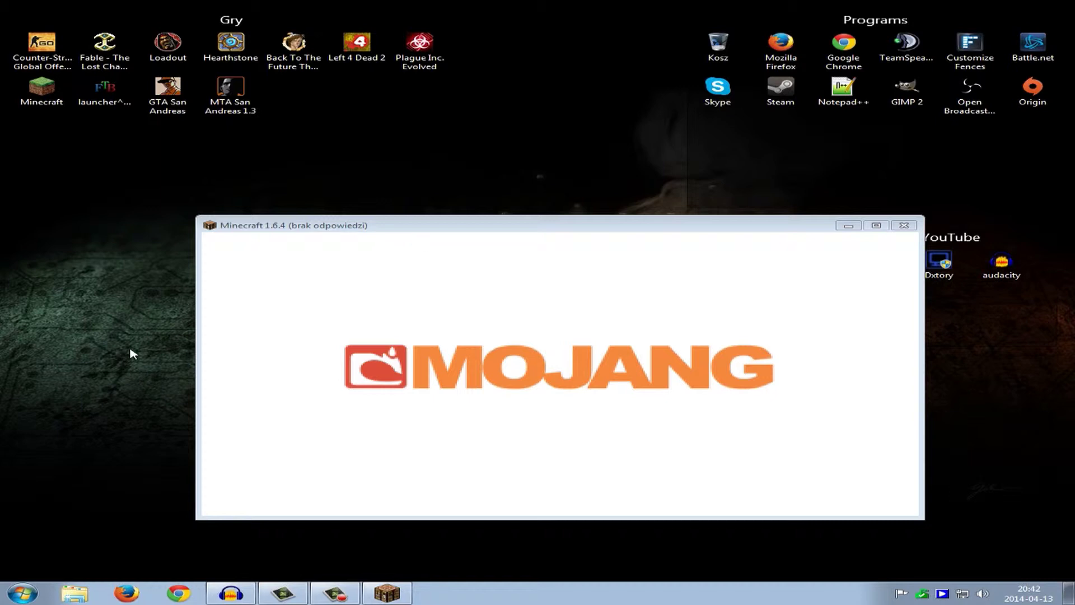
{"action": "left_click", "coordinate": [392, 595]}
{"action": "left_click", "coordinate": [430, 226]}
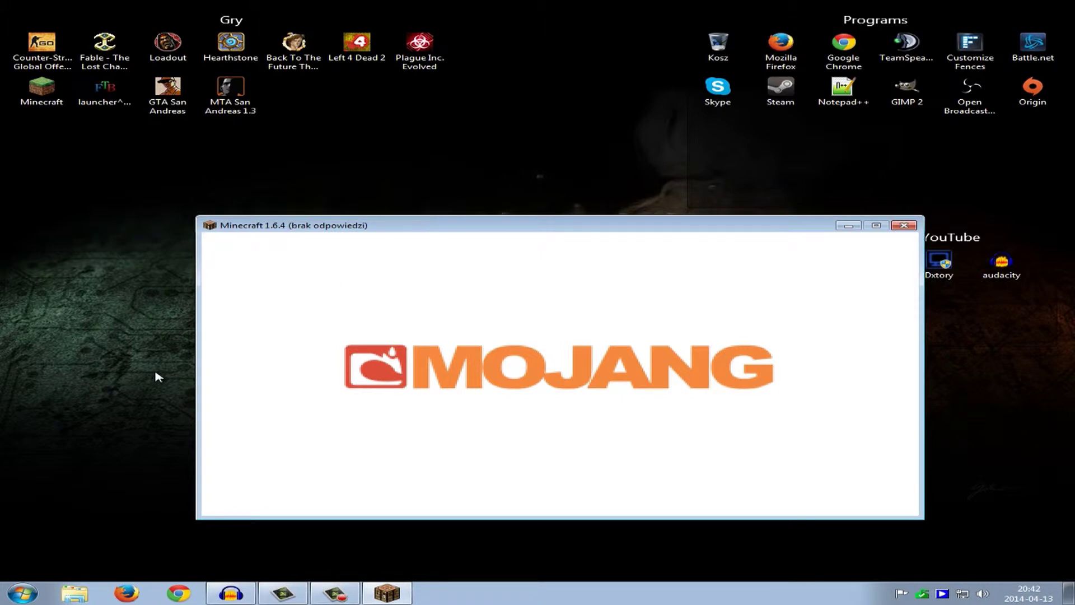
{"action": "left_click", "coordinate": [158, 377]}
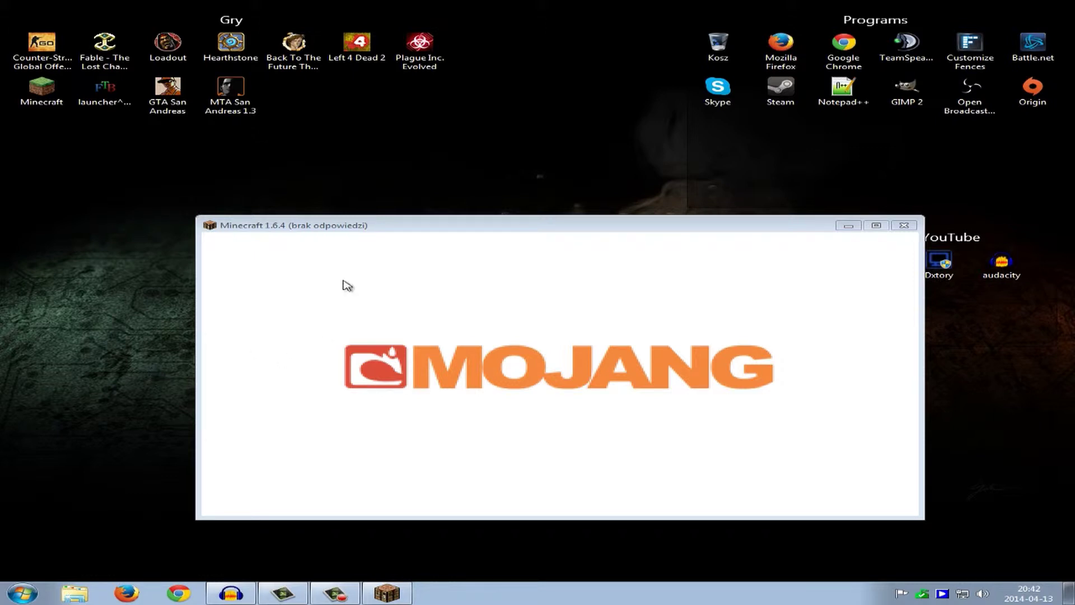
{"action": "left_click", "coordinate": [502, 225]}
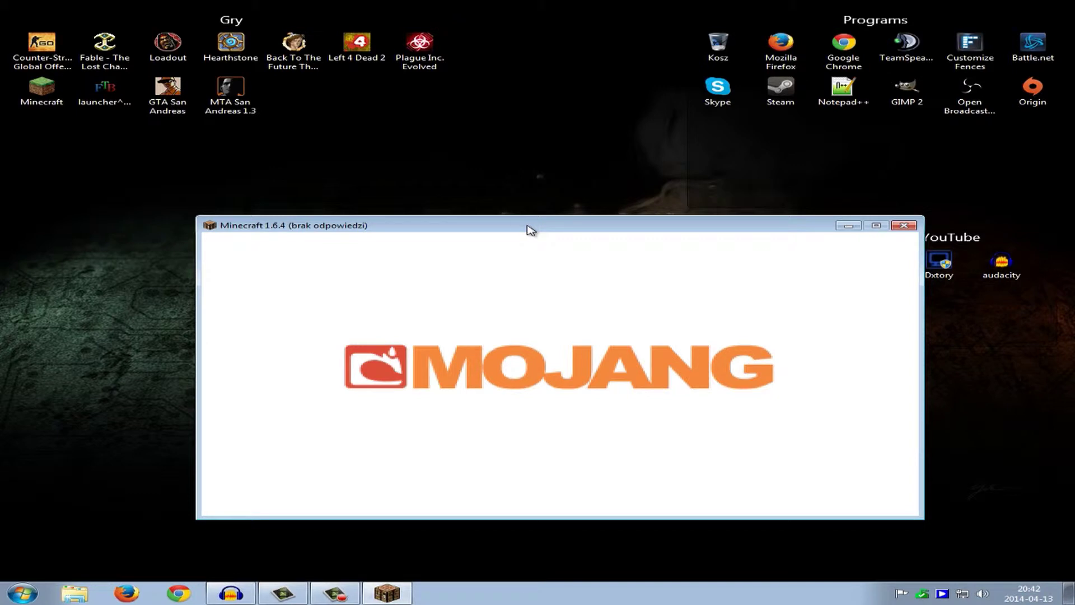
{"action": "left_click", "coordinate": [152, 390]}
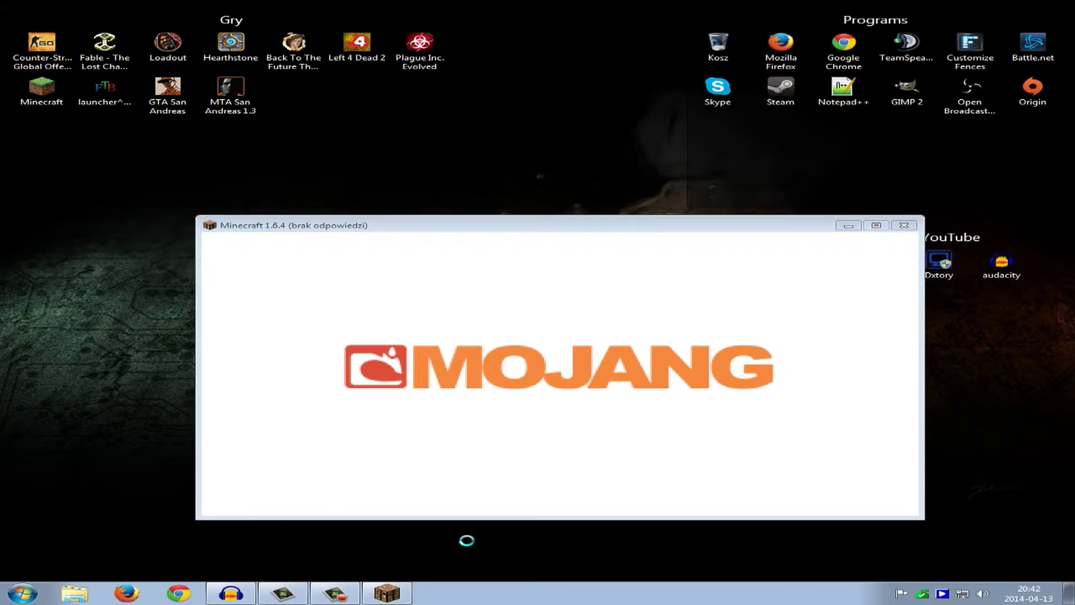
Move the loading Minecraft game window clear of the YouTube group of desktop shortcuts.
{"action": "left_click", "coordinate": [605, 230]}
{"action": "left_click_drag", "start_coordinate": [605, 230], "coordinate": [481, 253]}
{"action": "left_click", "coordinate": [834, 413]}
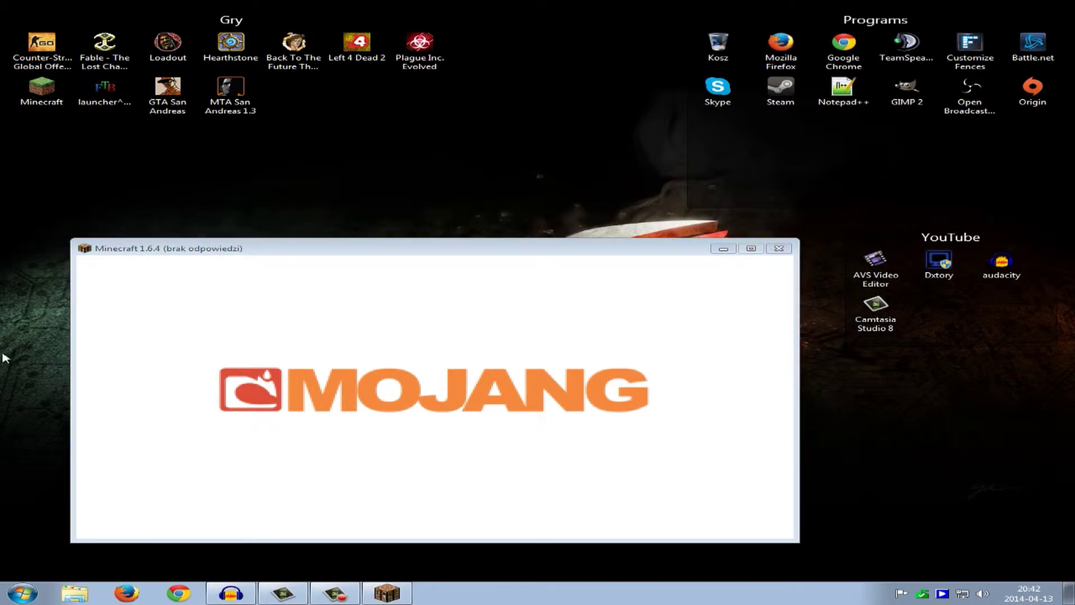
{"action": "left_click", "coordinate": [220, 255]}
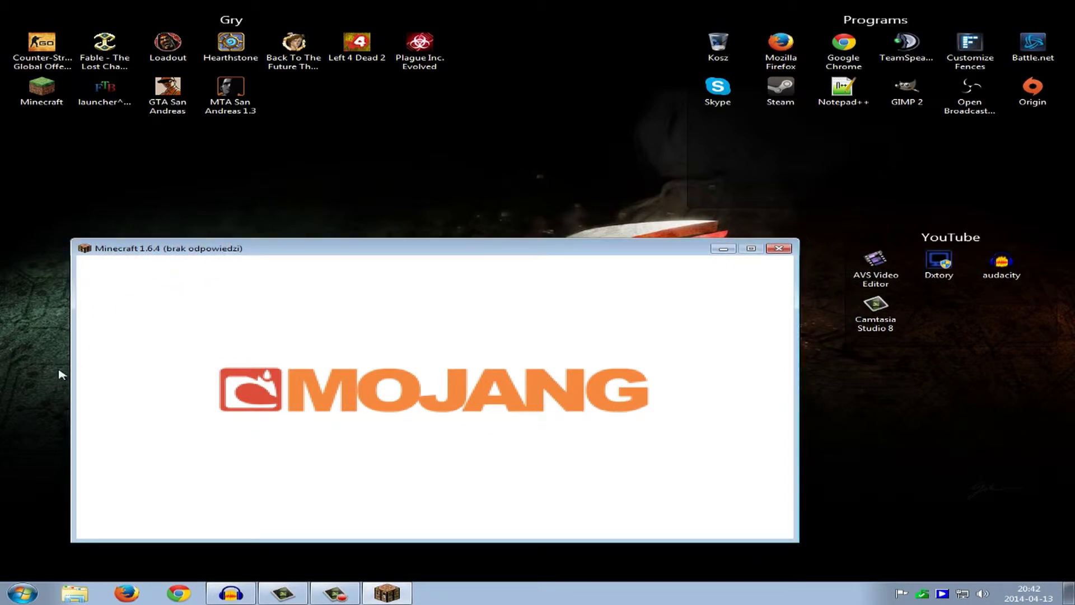
{"action": "left_click", "coordinate": [61, 375]}
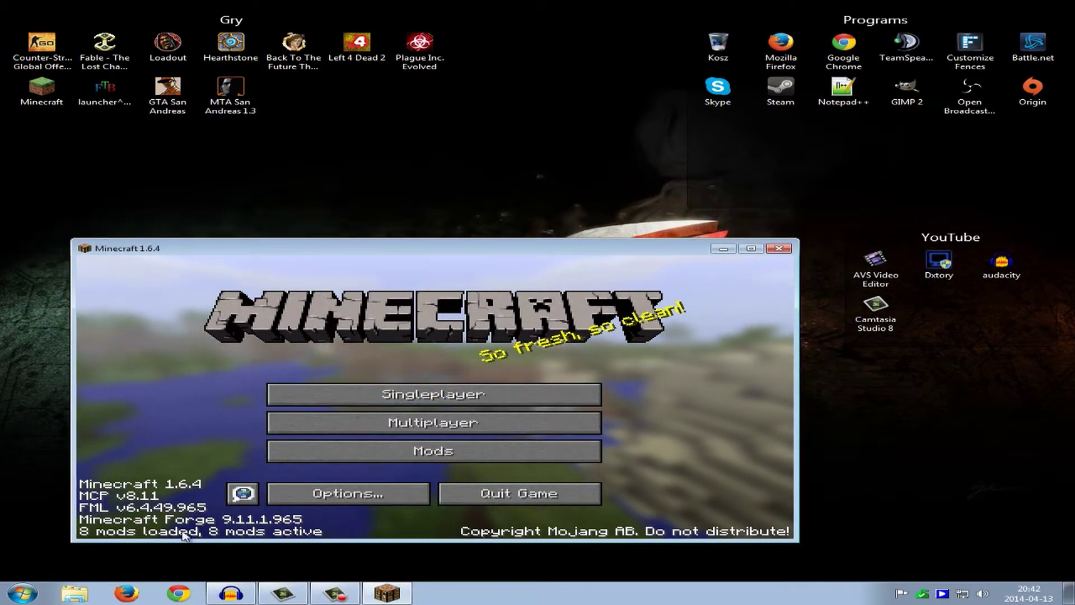
Check the game's mod list down to its end for DragonAPI, RotaryCraft and ReactorCraft, and return to the main menu.
{"action": "left_click", "coordinate": [386, 448]}
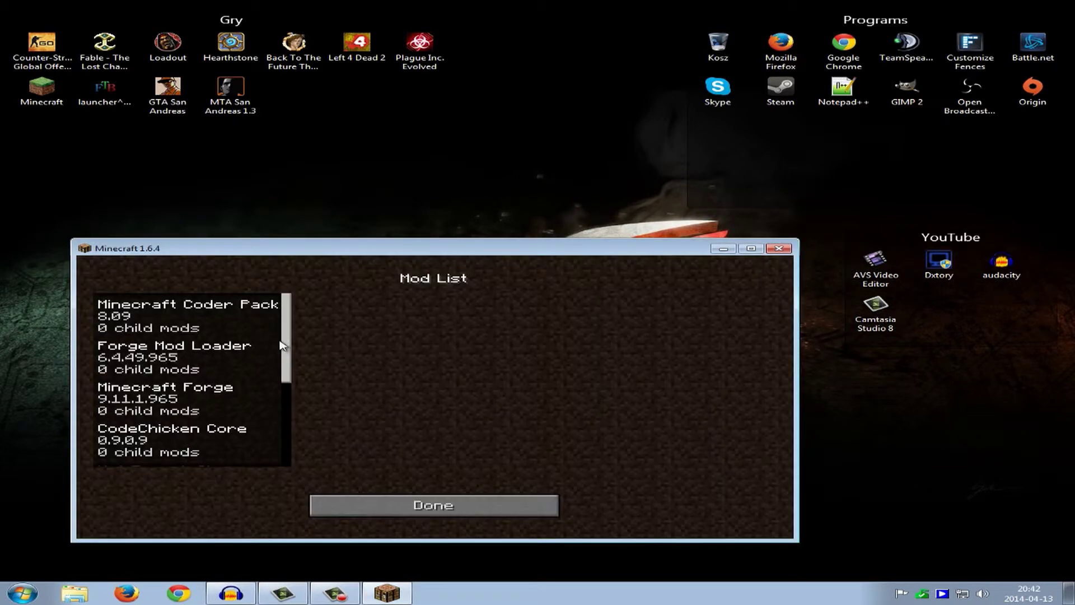
{"action": "left_click_drag", "start_coordinate": [283, 327], "coordinate": [280, 424]}
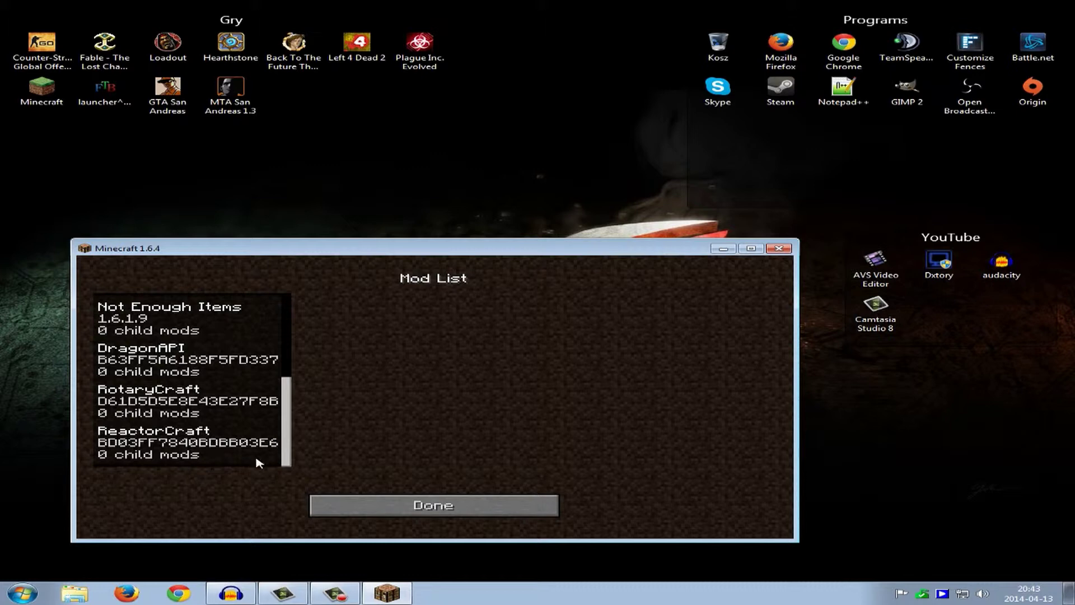
{"action": "left_click", "coordinate": [359, 503]}
Create a new singleplayer world named New World in Survival mode.
{"action": "left_click", "coordinate": [323, 388]}
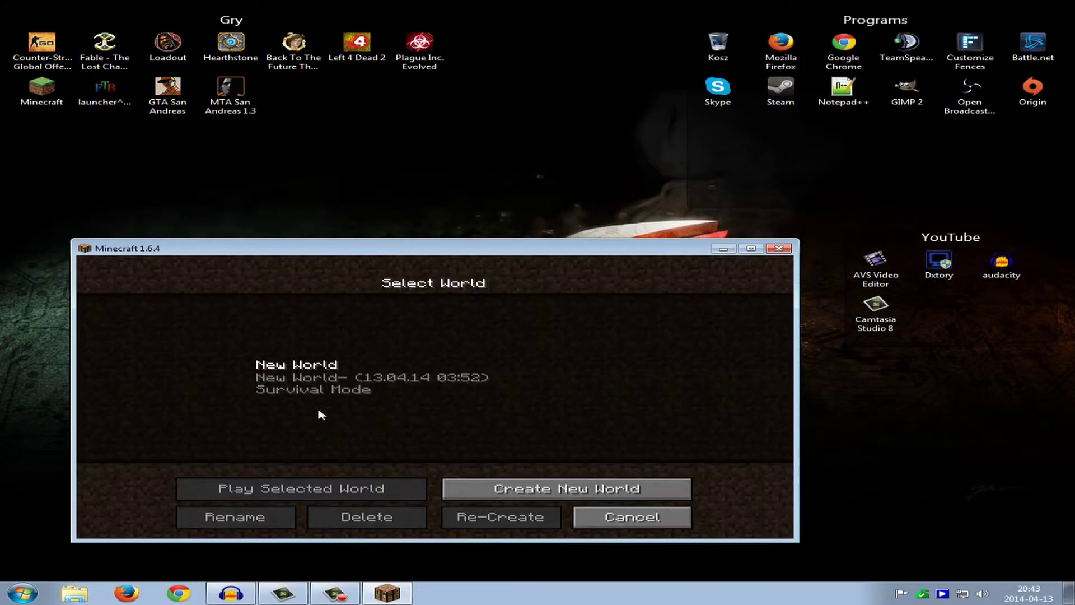
{"action": "left_click", "coordinate": [312, 389]}
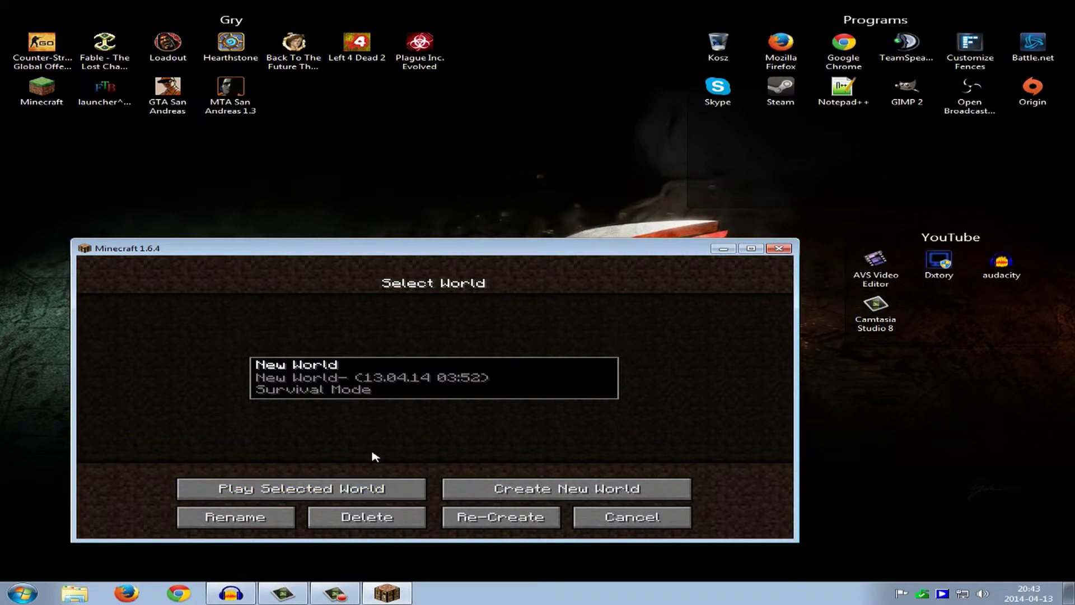
{"action": "left_click", "coordinate": [550, 496]}
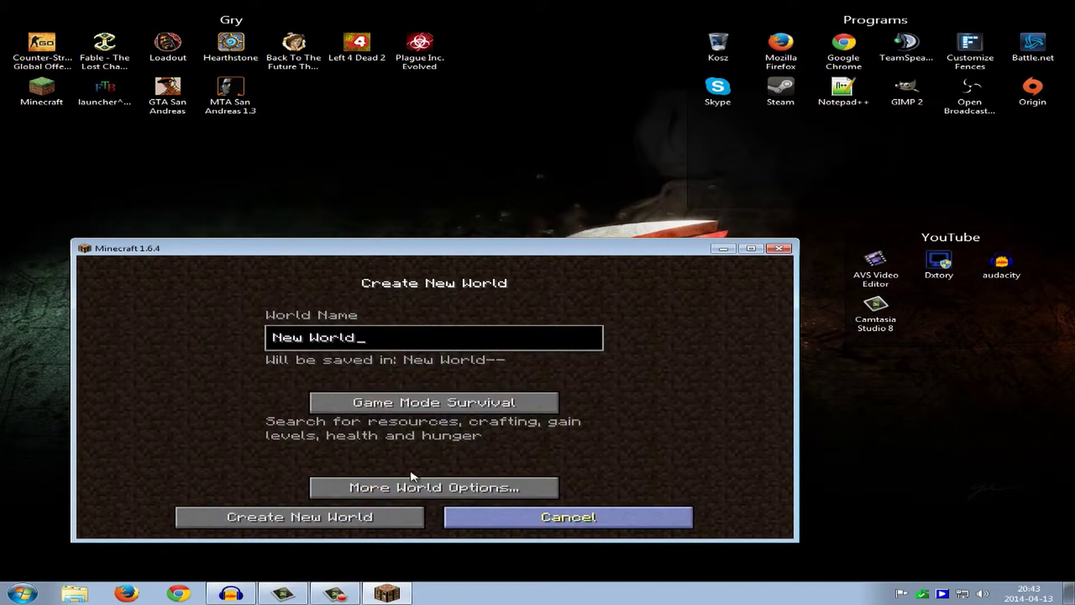
{"action": "left_click", "coordinate": [314, 521]}
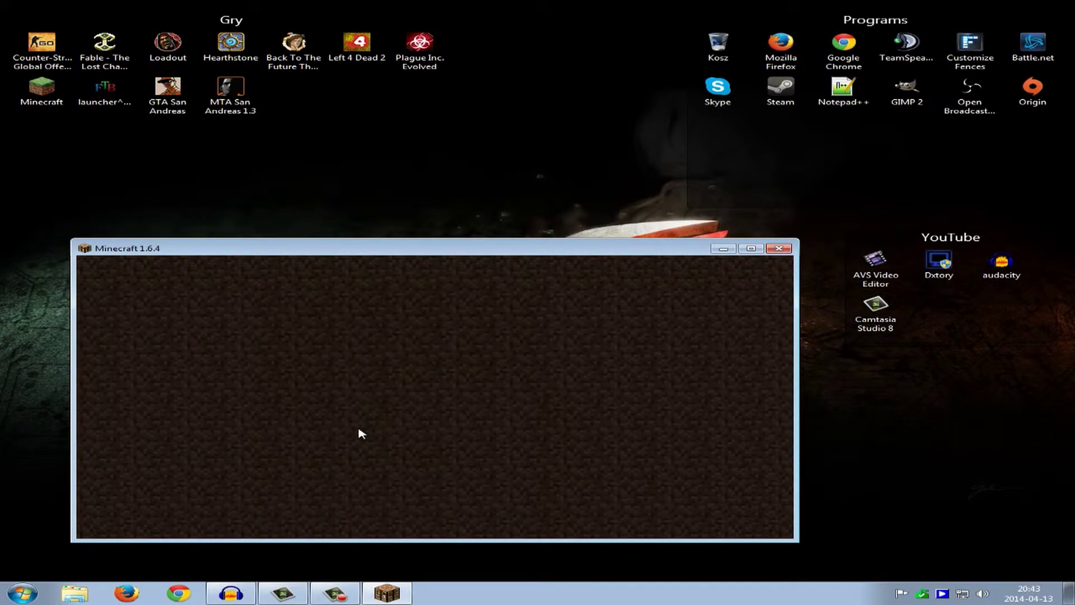